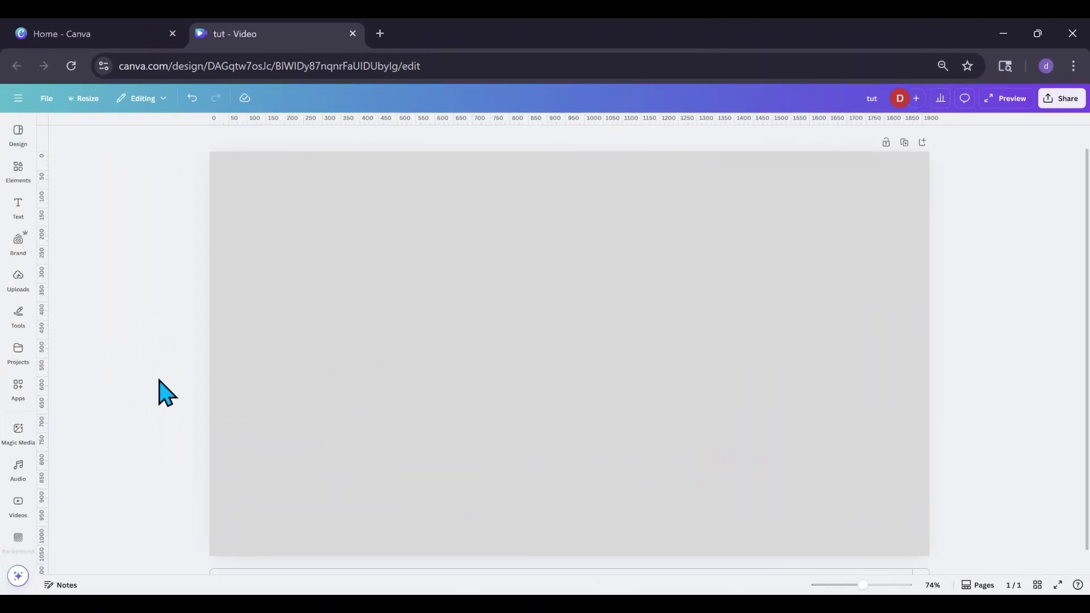
- Add the diving baseball player image from Recently used to the page
left_click(19, 182)
left_click(11, 277)
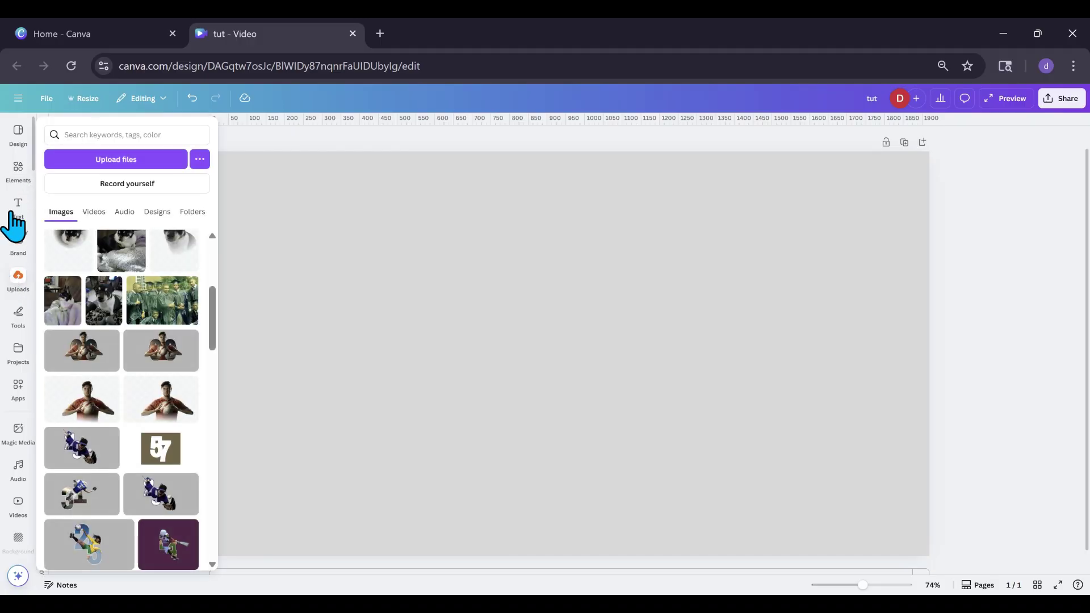
left_click(18, 177)
left_click(60, 230)
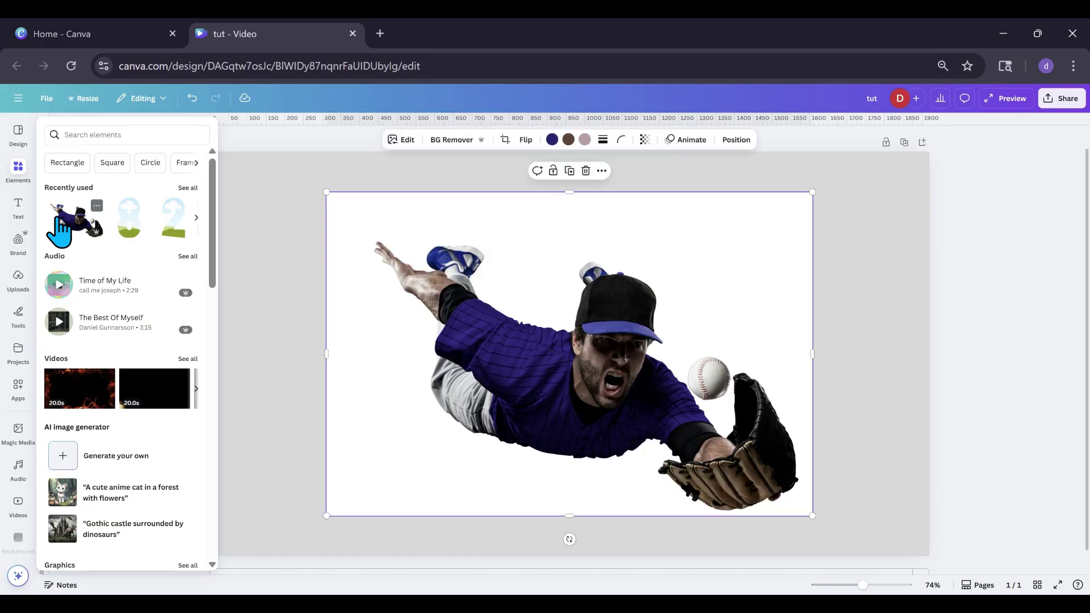
- Shrink the player image and place it toward the page's right side
left_click_drag(462, 360, 478, 348)
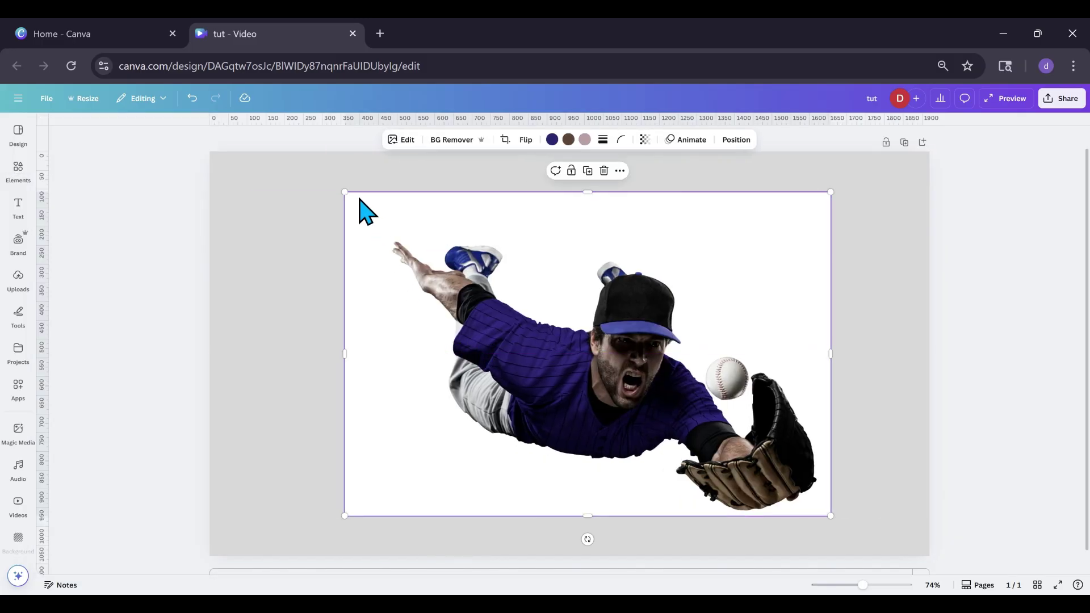
left_click_drag(343, 192, 404, 233)
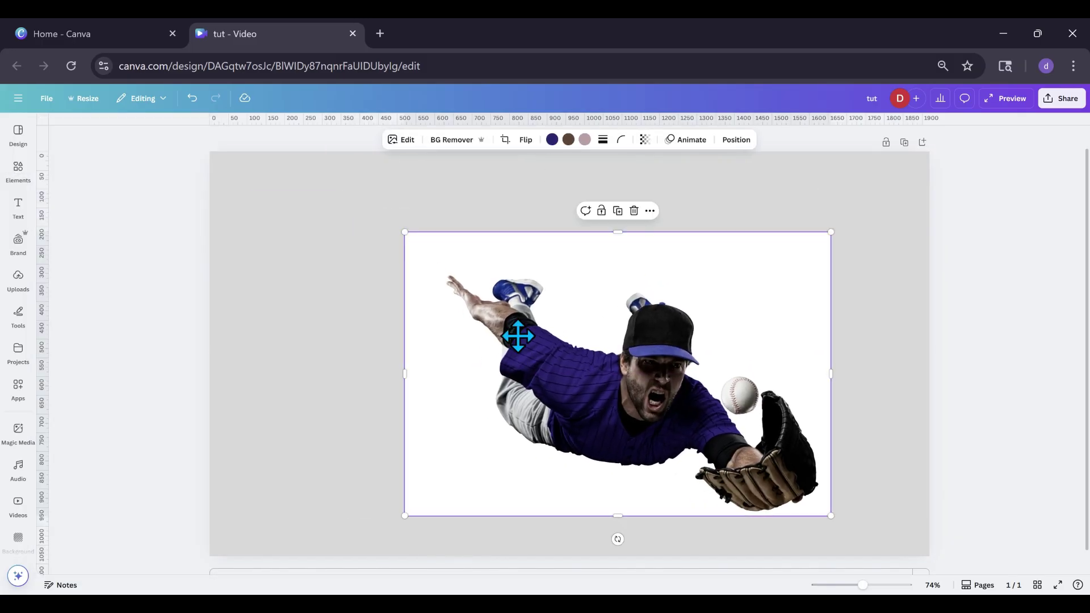
left_click_drag(518, 336, 569, 329)
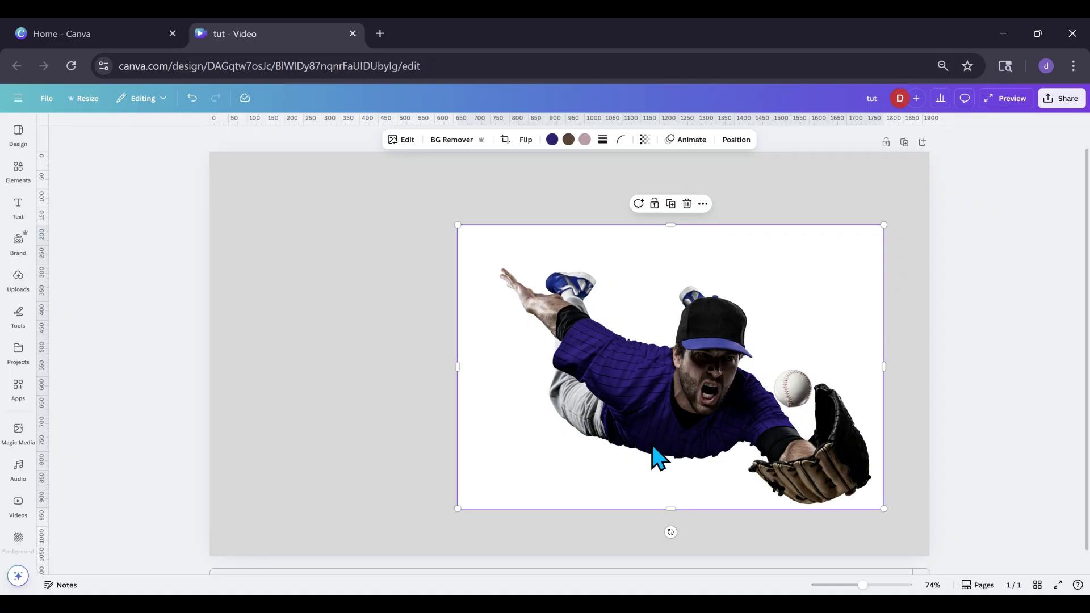
left_click_drag(652, 446, 670, 450)
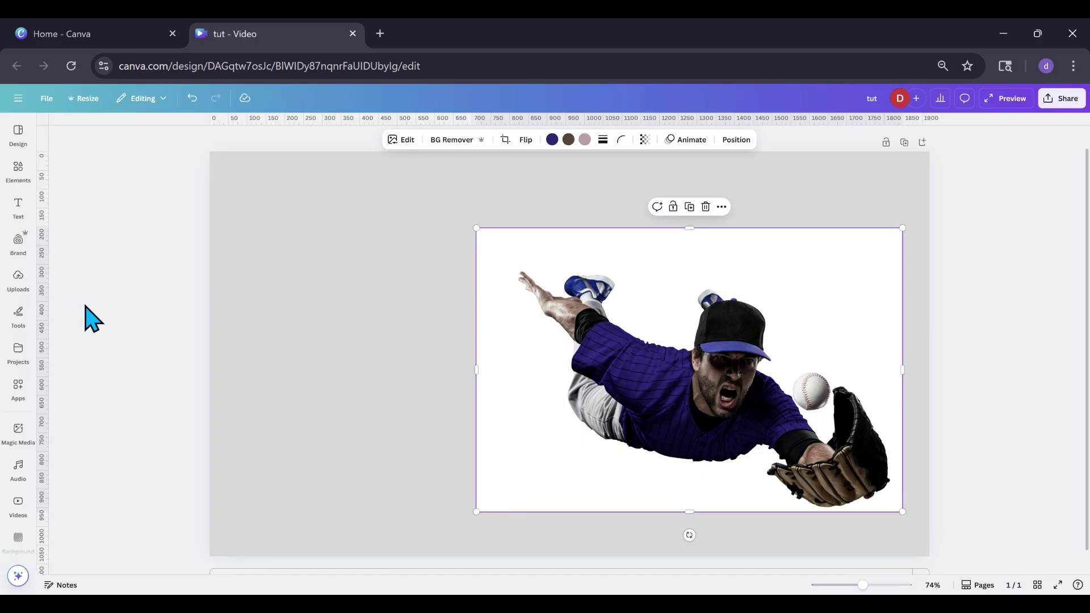
- Browse Elements to the Frames collection and show all the Numbers frames
left_click(22, 175)
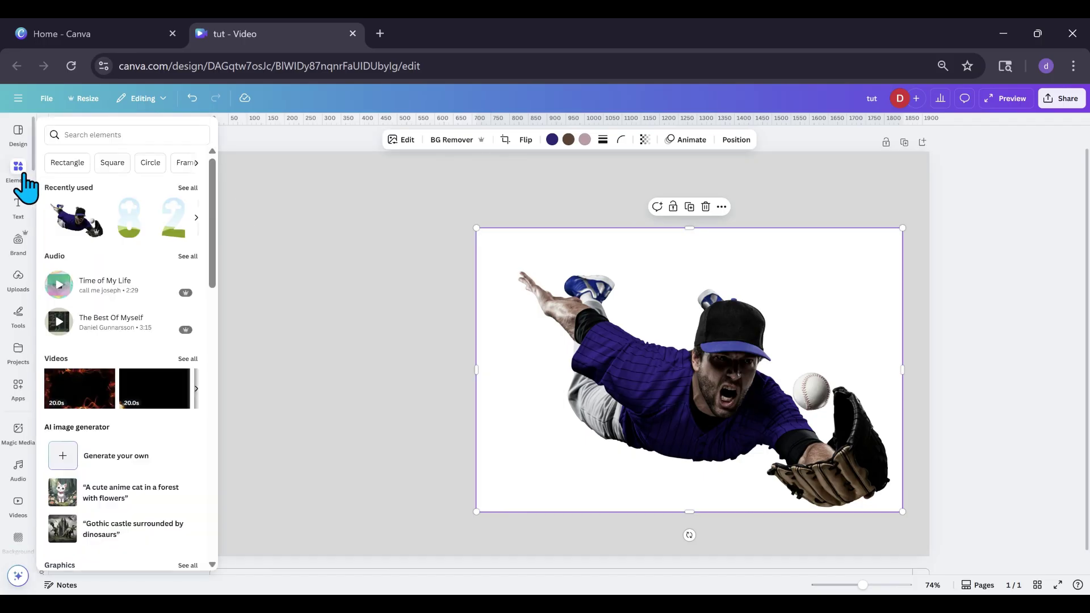
scroll(64, 286, "down", 10)
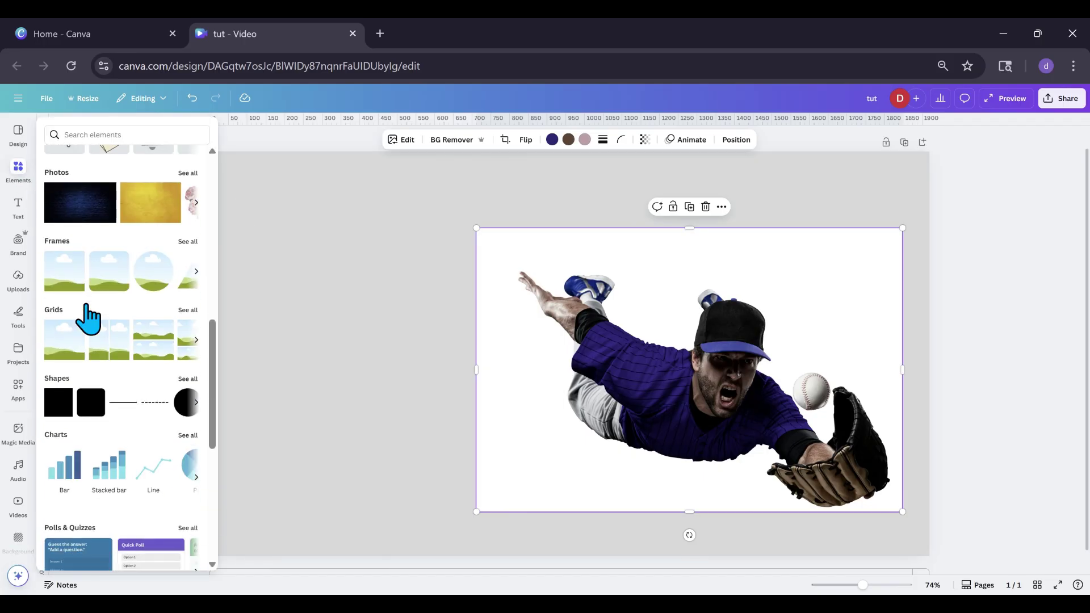
left_click(182, 246)
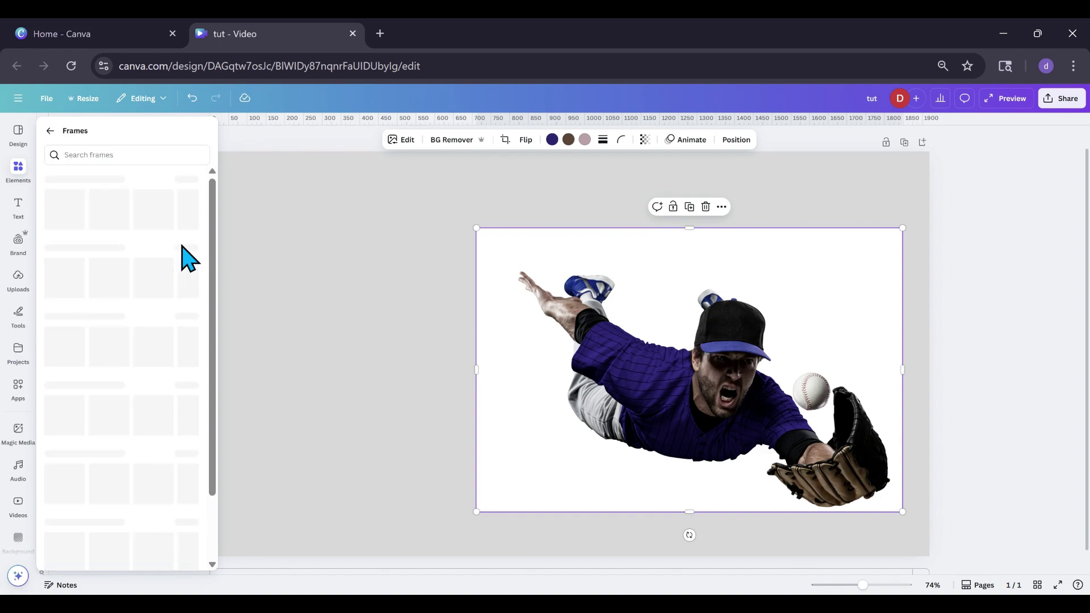
scroll(134, 328, "down", 5)
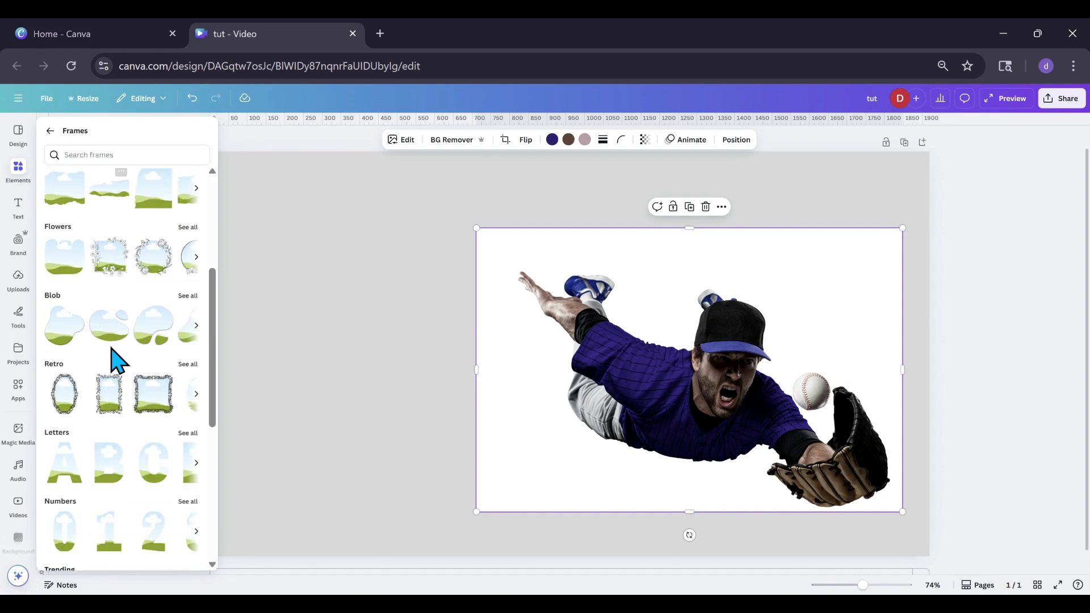
scroll(109, 355, "down", 2)
left_click(180, 427)
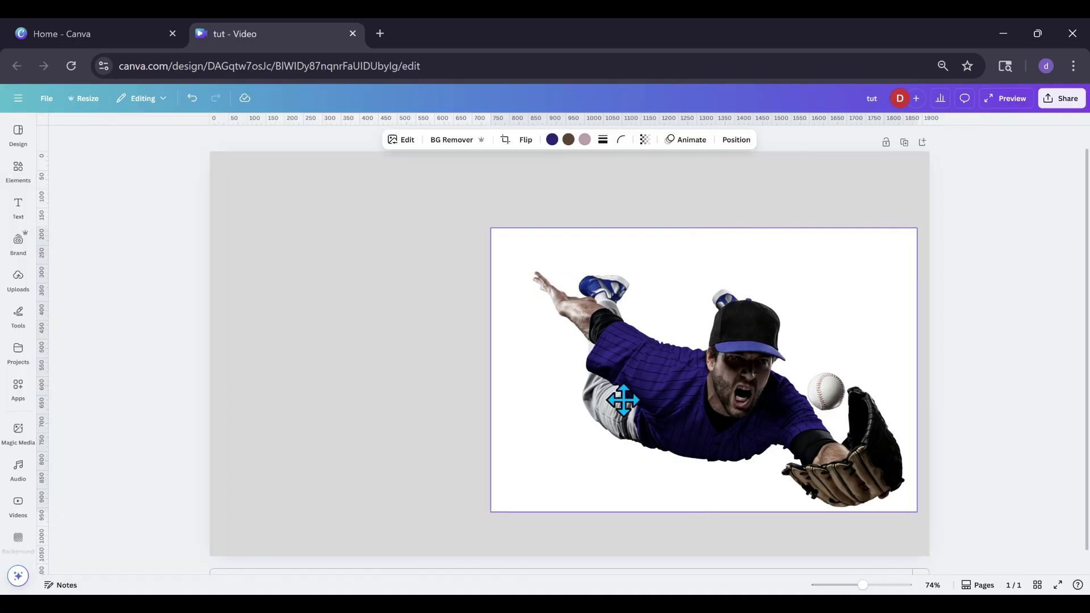
left_click(18, 207)
left_click(17, 174)
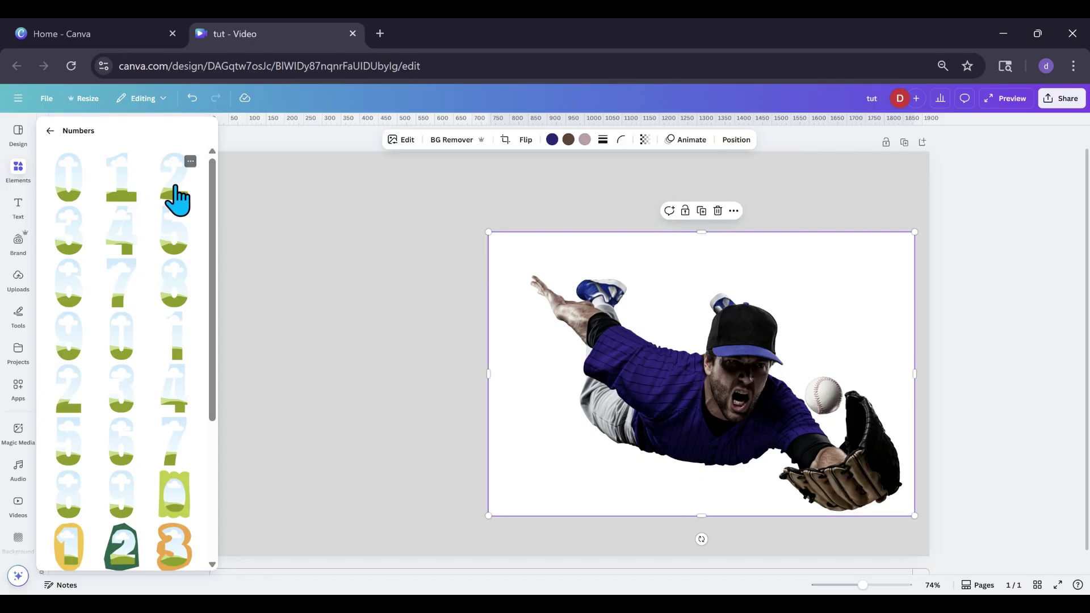
- Add 2 and 8 number frames and arrange them side by side as 28, left of the player
left_click(176, 199)
left_click(168, 301)
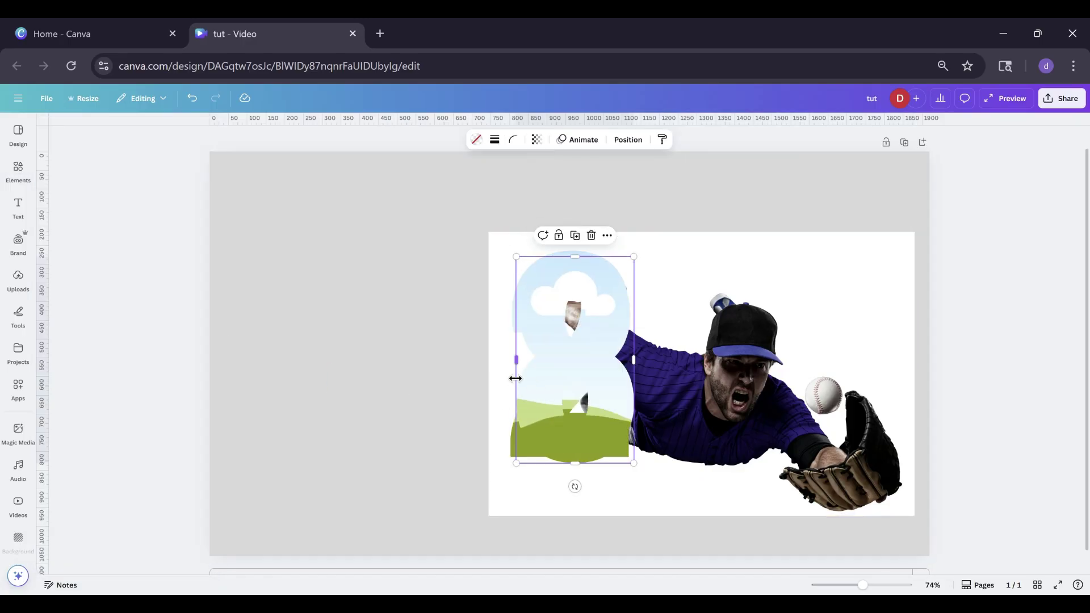
left_click_drag(555, 377, 416, 382)
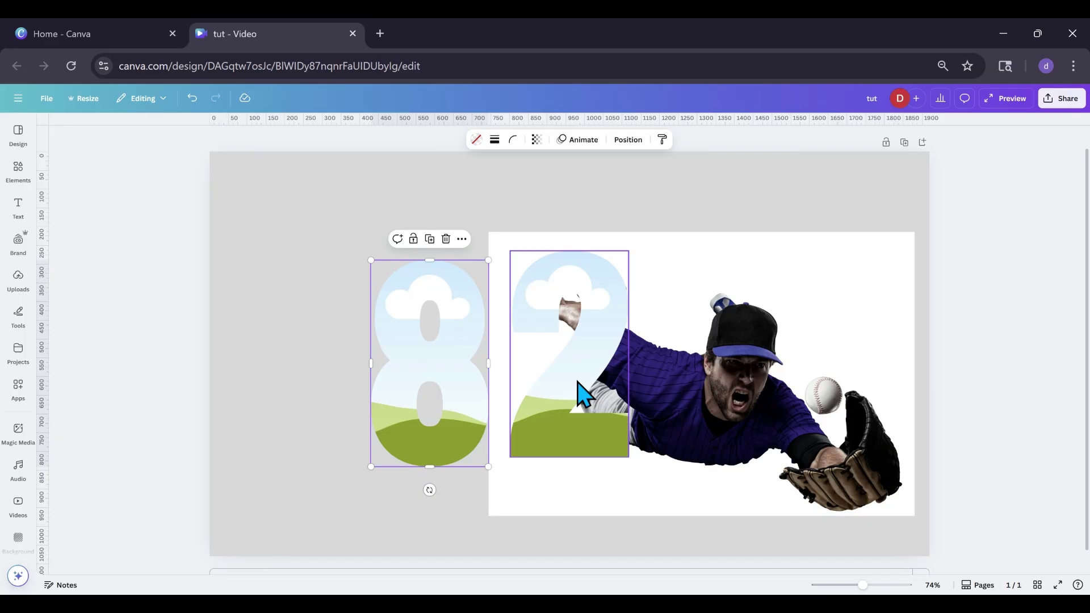
left_click_drag(584, 394, 573, 358)
left_click_drag(464, 399, 707, 413)
left_click_drag(578, 397, 423, 365)
left_click_drag(691, 409, 525, 367)
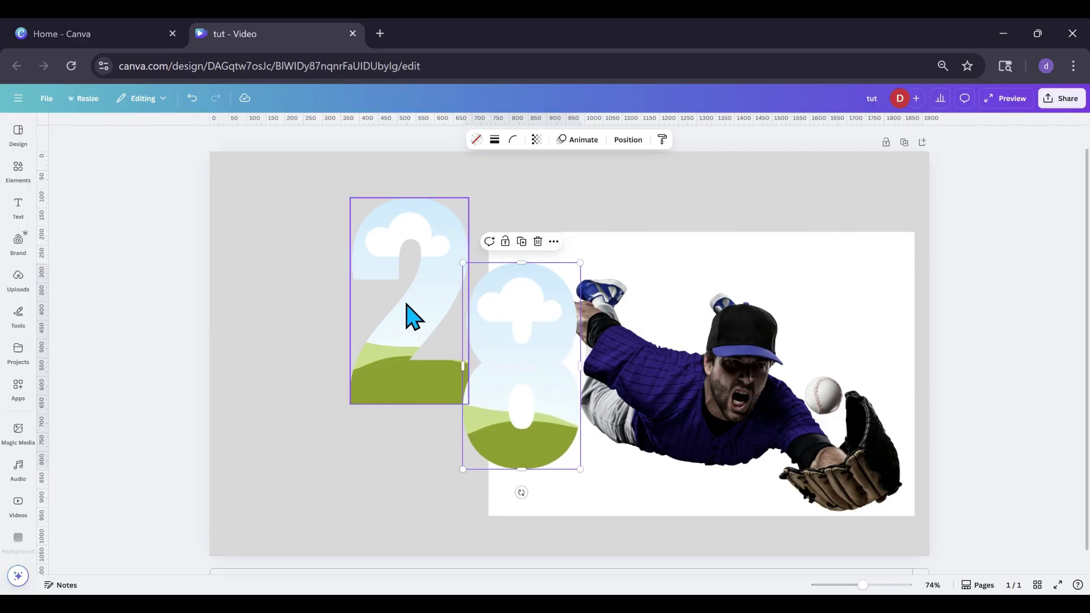
- Give the 2 frame a thin solid white outline and copy that style onto the 8
left_click(411, 316)
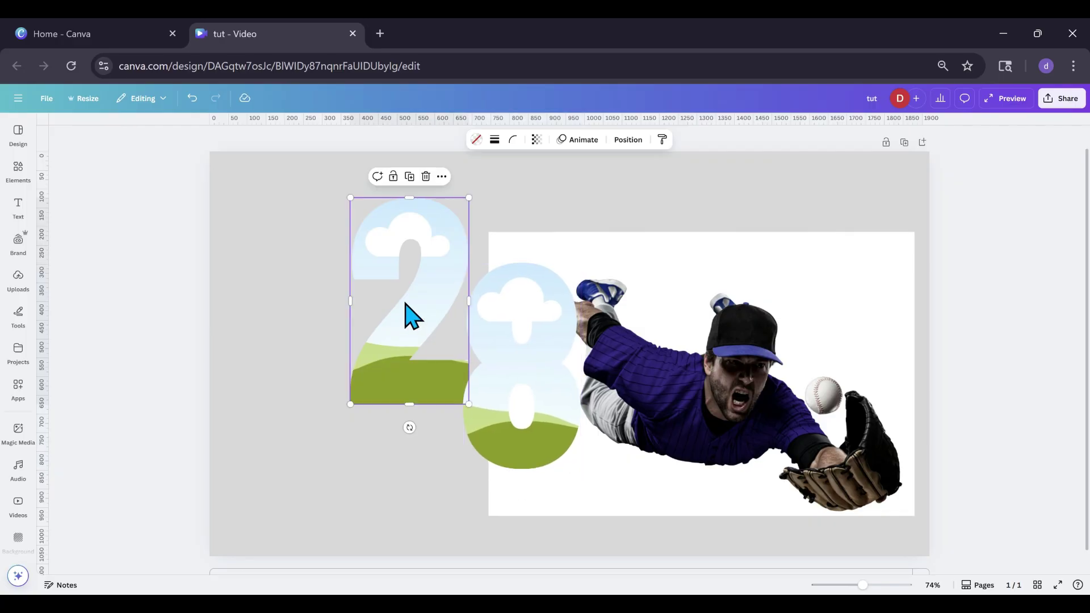
left_click(495, 141)
left_click_drag(431, 209, 434, 209)
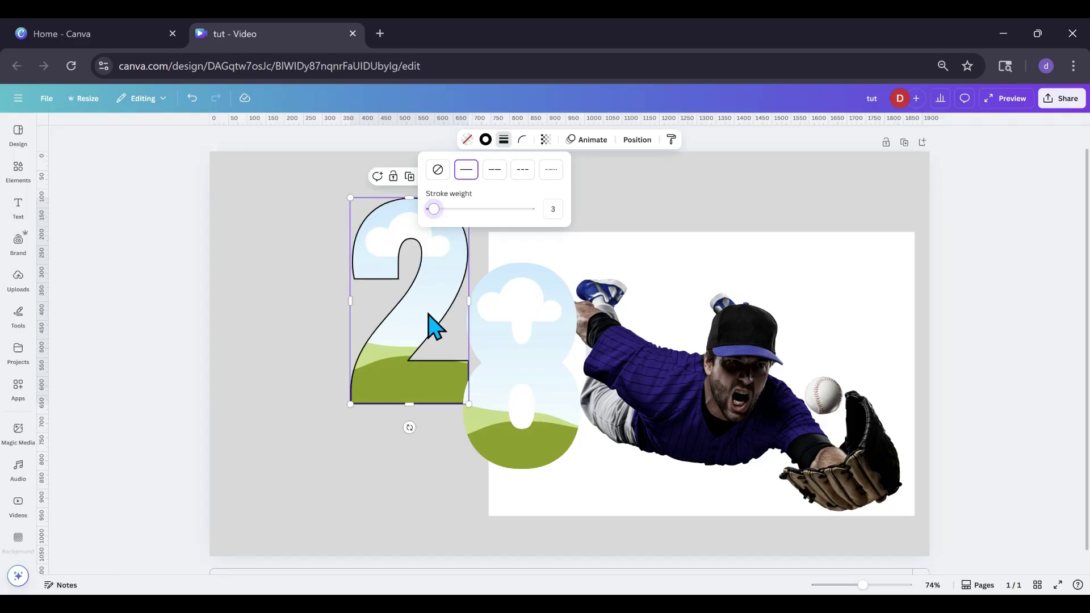
left_click(485, 141)
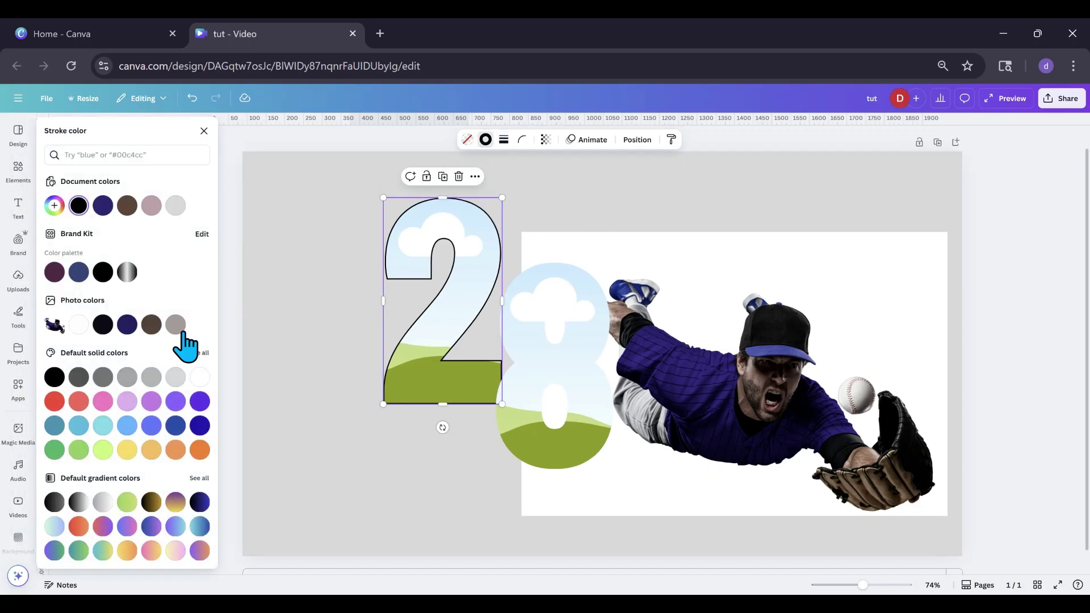
left_click(200, 377)
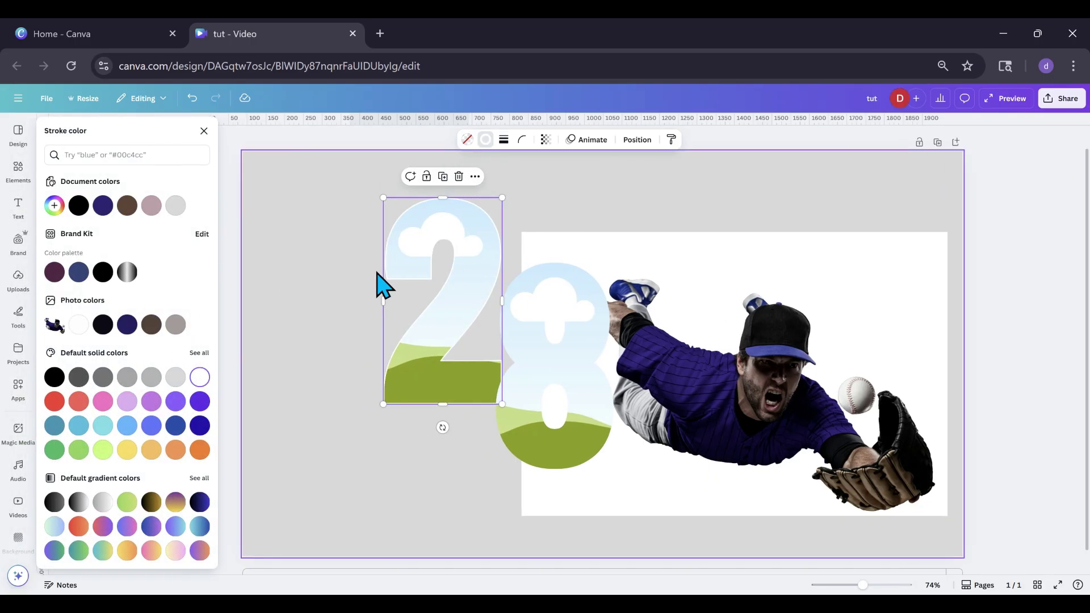
left_click(672, 141)
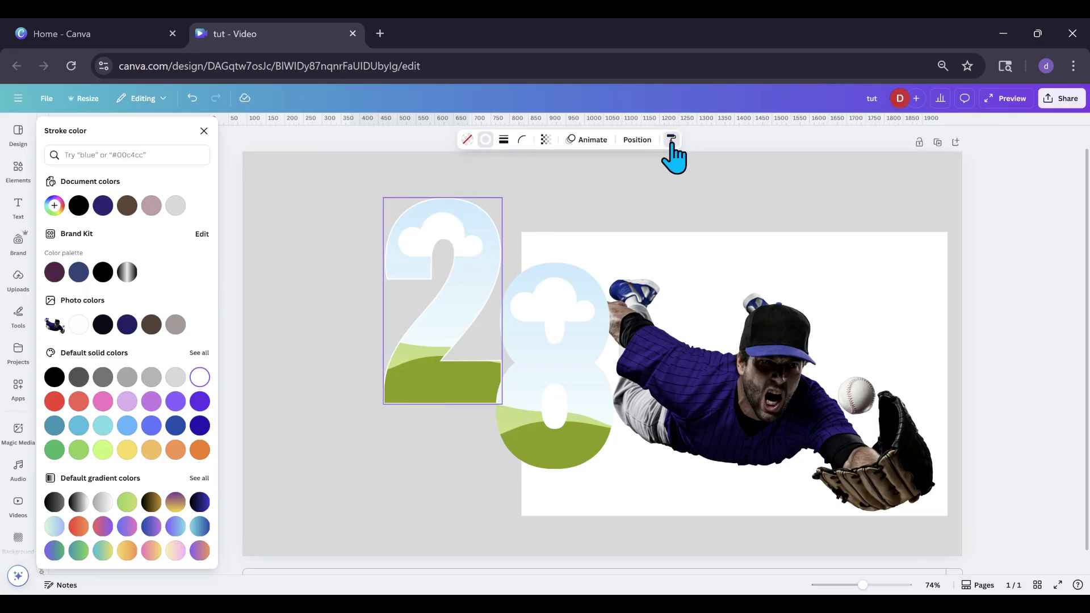
left_click(533, 291)
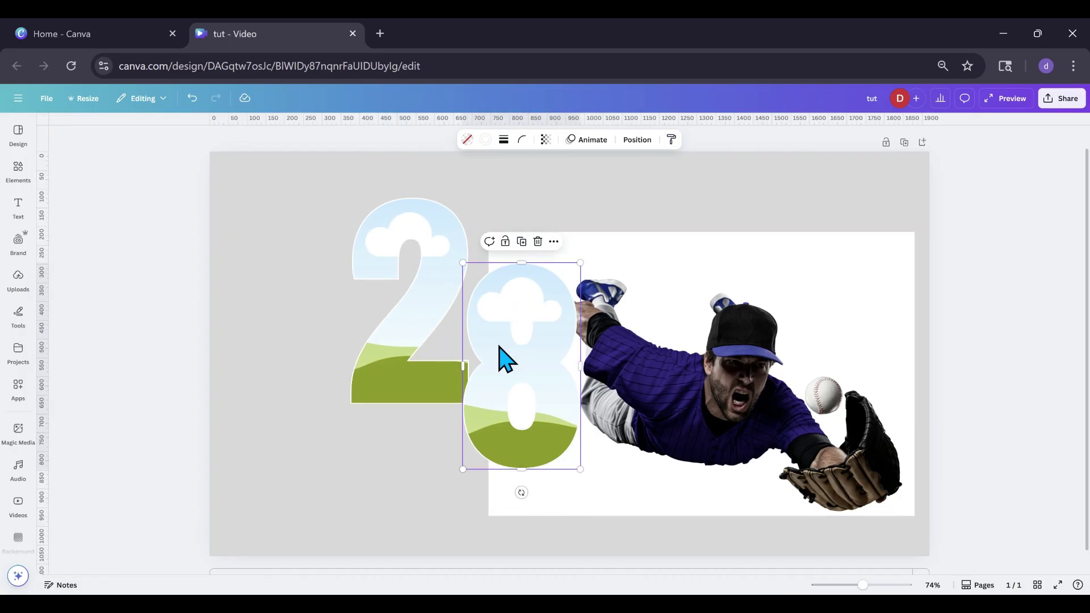
- Raise the 8 slightly and shift the player photo right and a bit down
left_click_drag(499, 345, 497, 327)
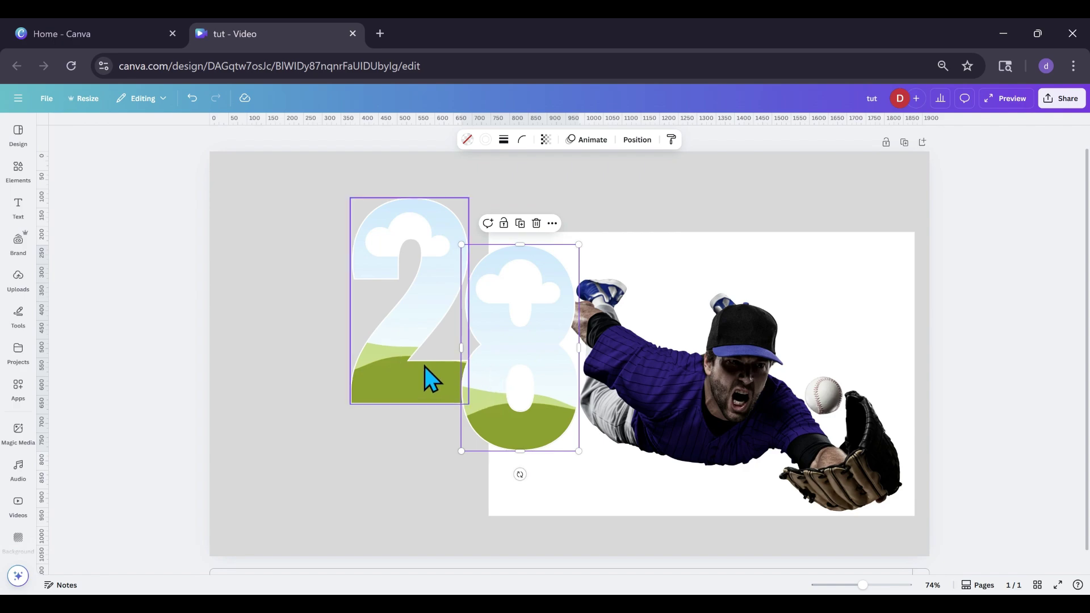
left_click_drag(645, 413, 662, 389)
left_click_drag(743, 364, 741, 377)
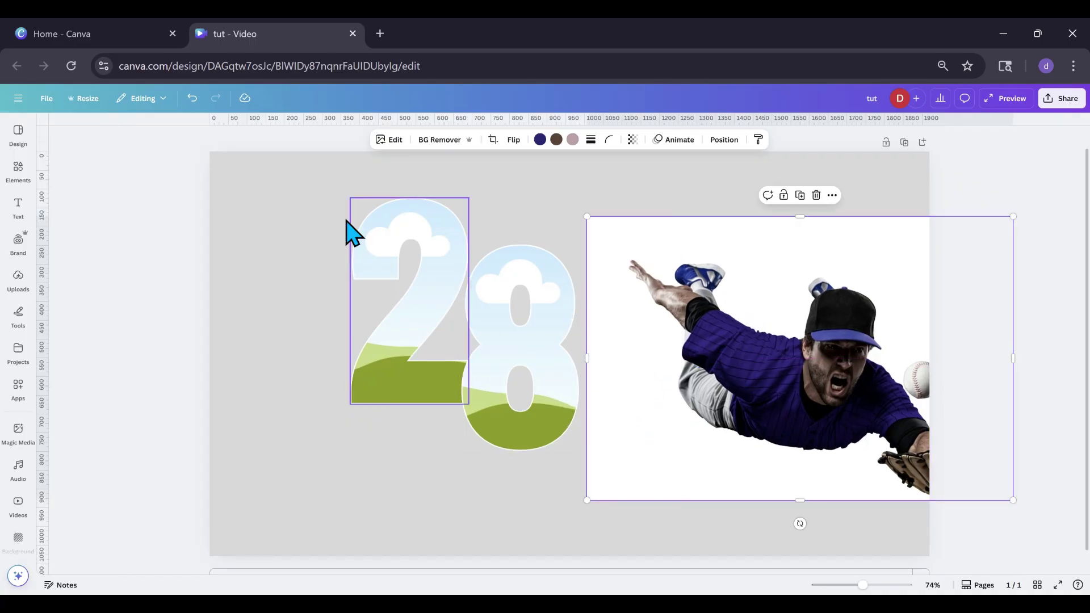
left_click_drag(692, 406, 691, 382)
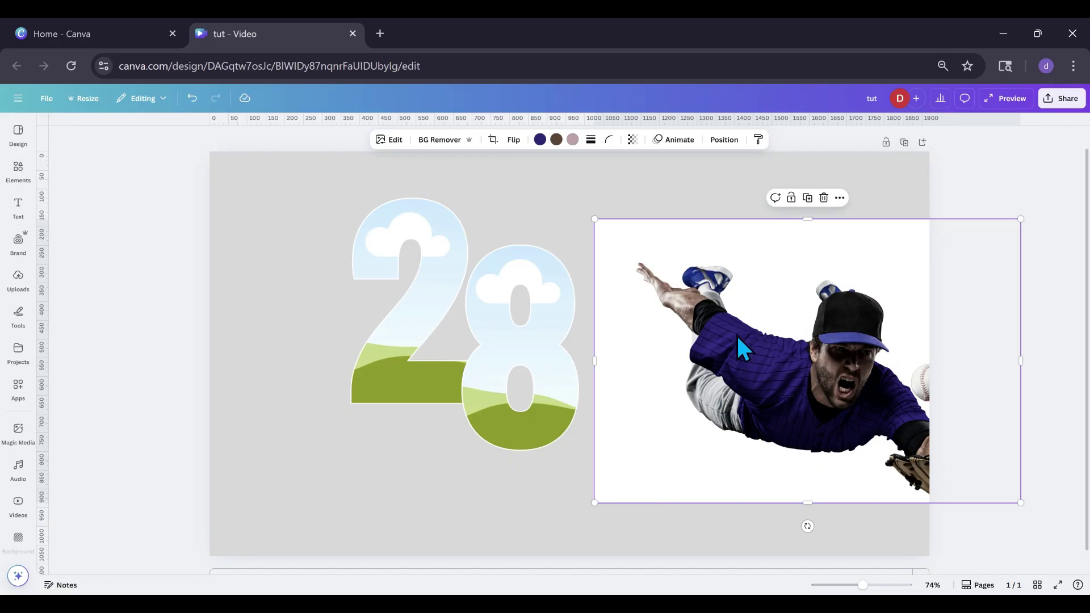
- Duplicate the player photo into the 8 frame, move the original top-right, and shift the 28 lower right
left_click(807, 198)
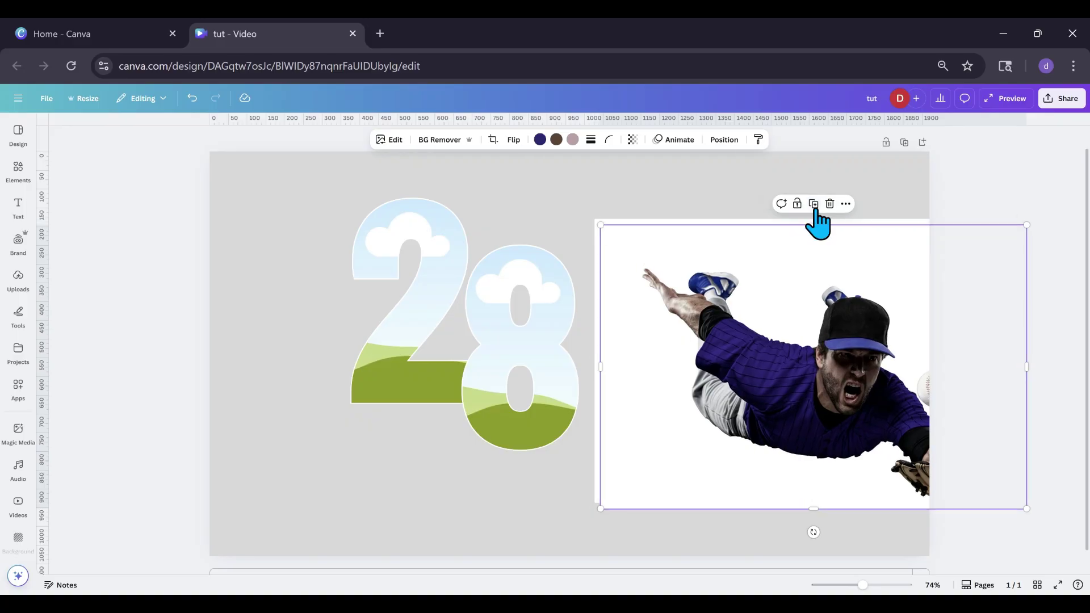
left_click_drag(812, 380, 398, 353)
left_click_drag(732, 401, 538, 383)
left_click_drag(691, 417, 871, 263)
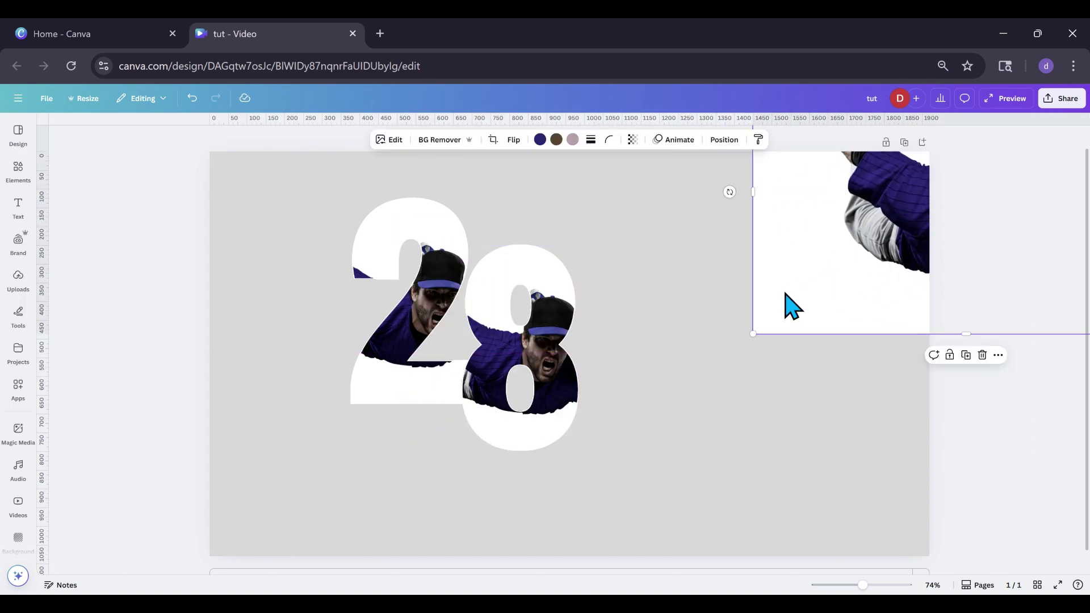
left_click_drag(301, 216, 631, 426)
- Enlarge the photo inside the 2 frame and shift it right so the player's arm shows
left_click(349, 449)
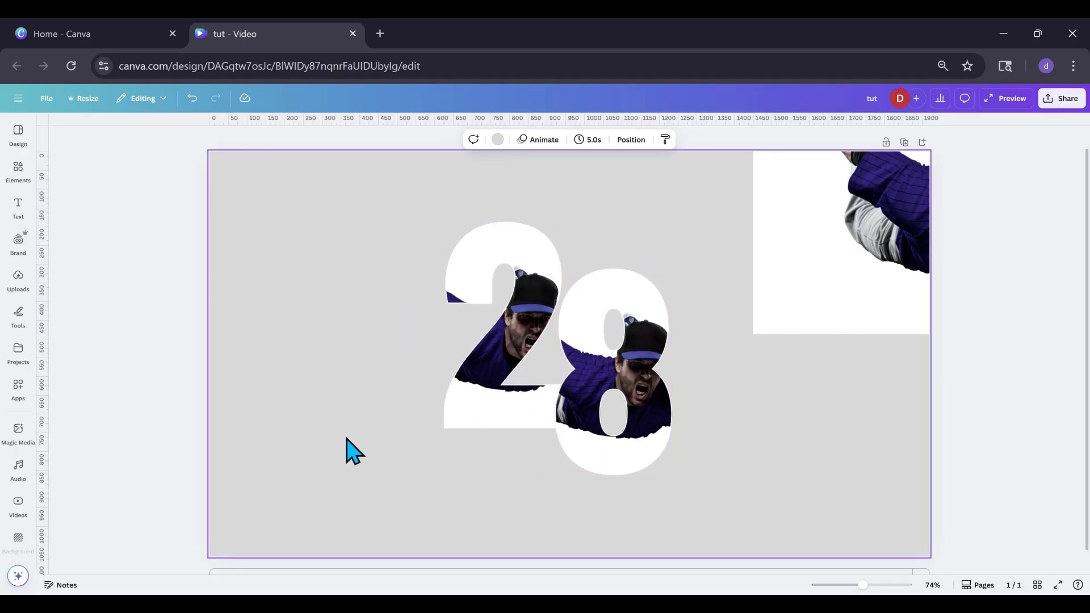
left_click(461, 393)
double_click(469, 404)
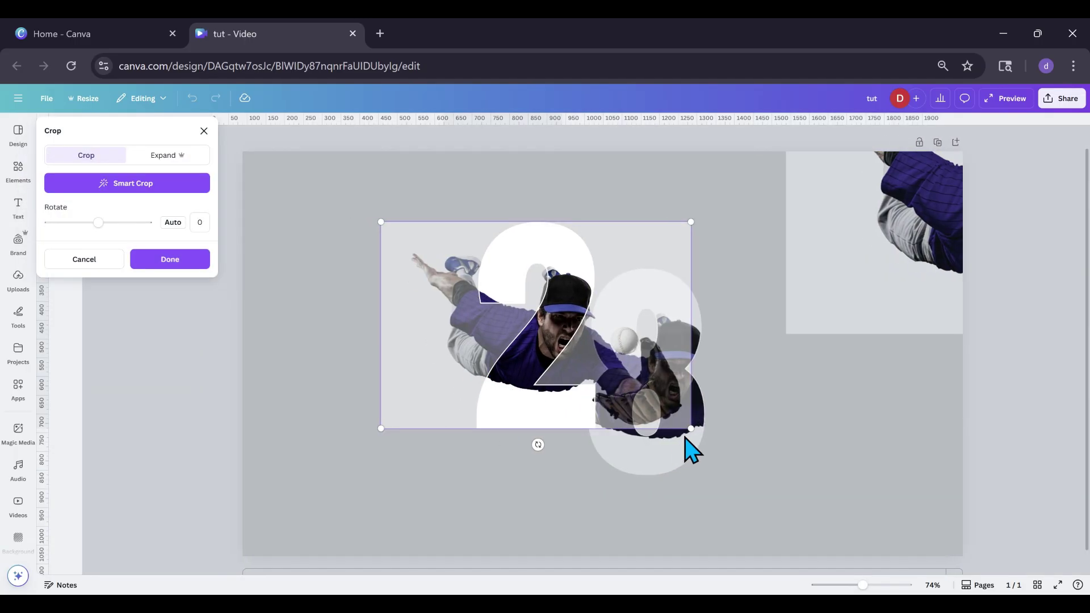
left_click_drag(688, 428, 809, 507)
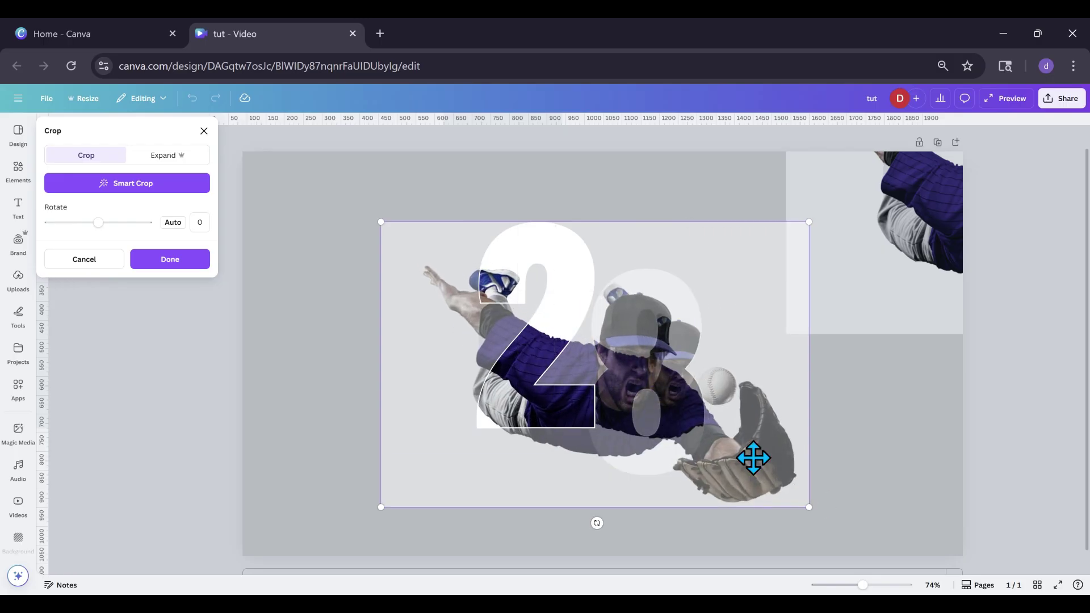
left_click_drag(731, 452, 764, 439)
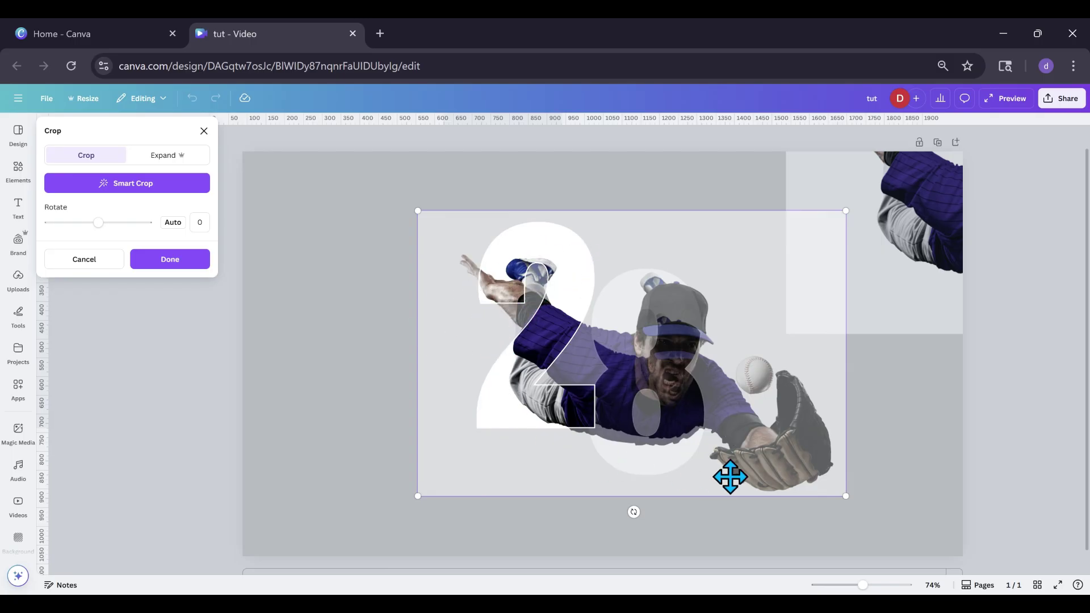
- Finish the 2's photo, then enlarge the photo inside the 8 and shift it right
left_click(382, 384)
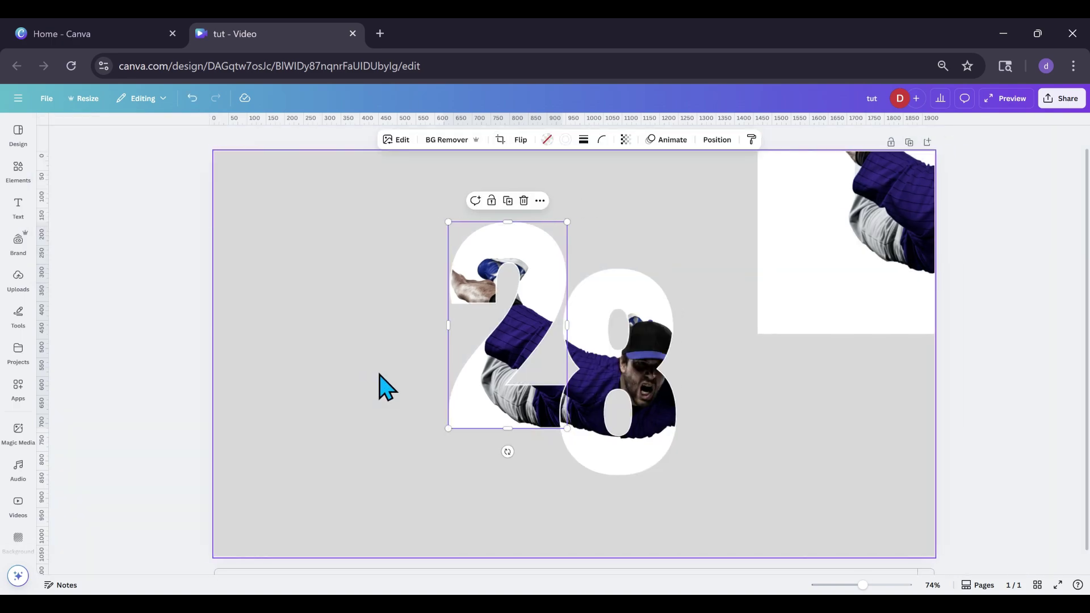
left_click(608, 418)
double_click(605, 416)
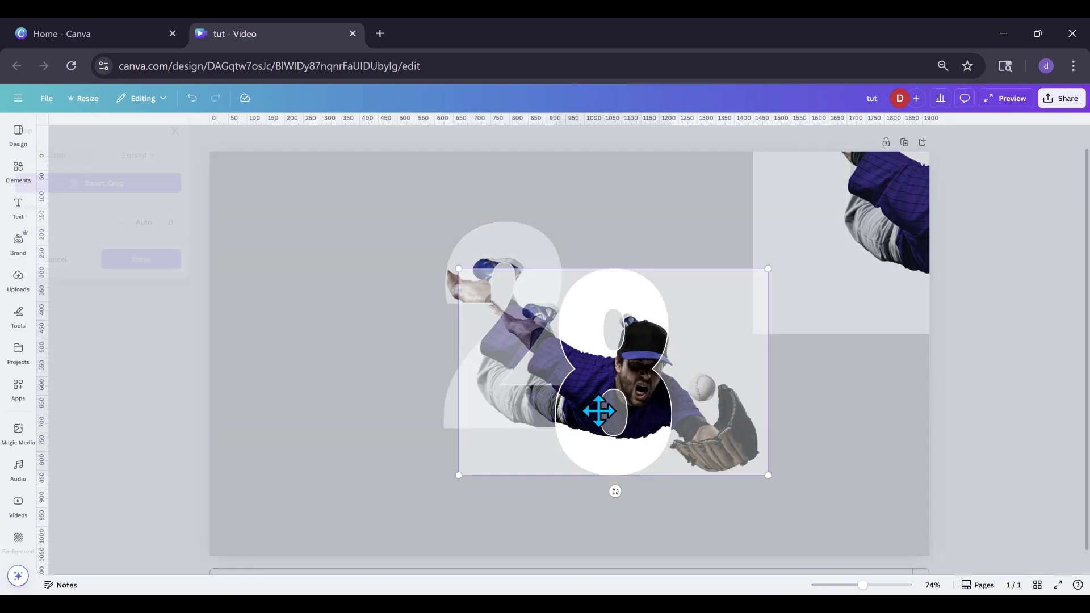
left_click_drag(487, 272, 400, 229)
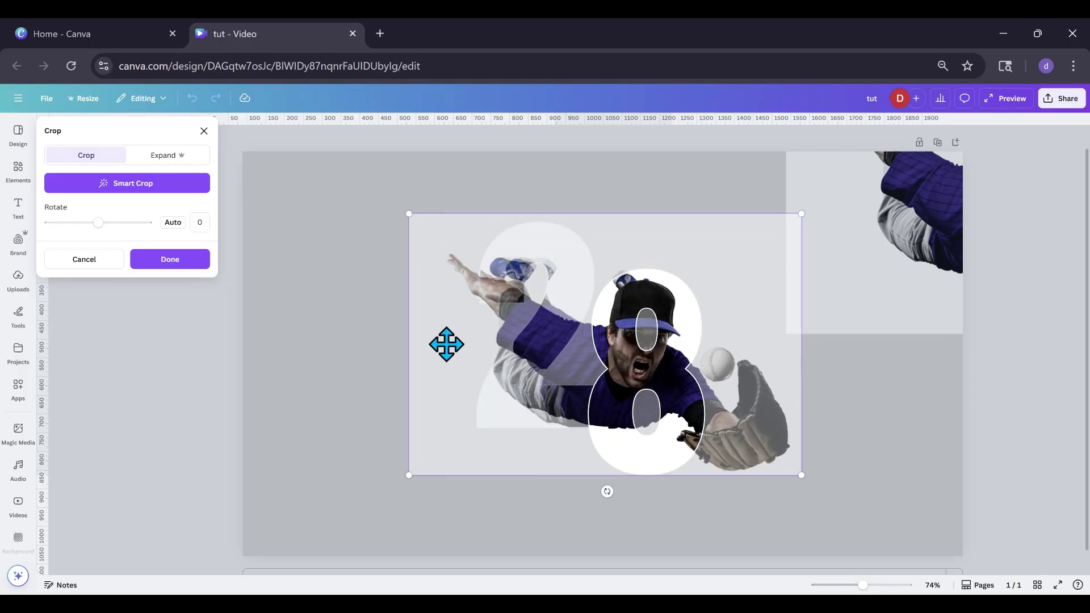
left_click_drag(445, 342, 472, 346)
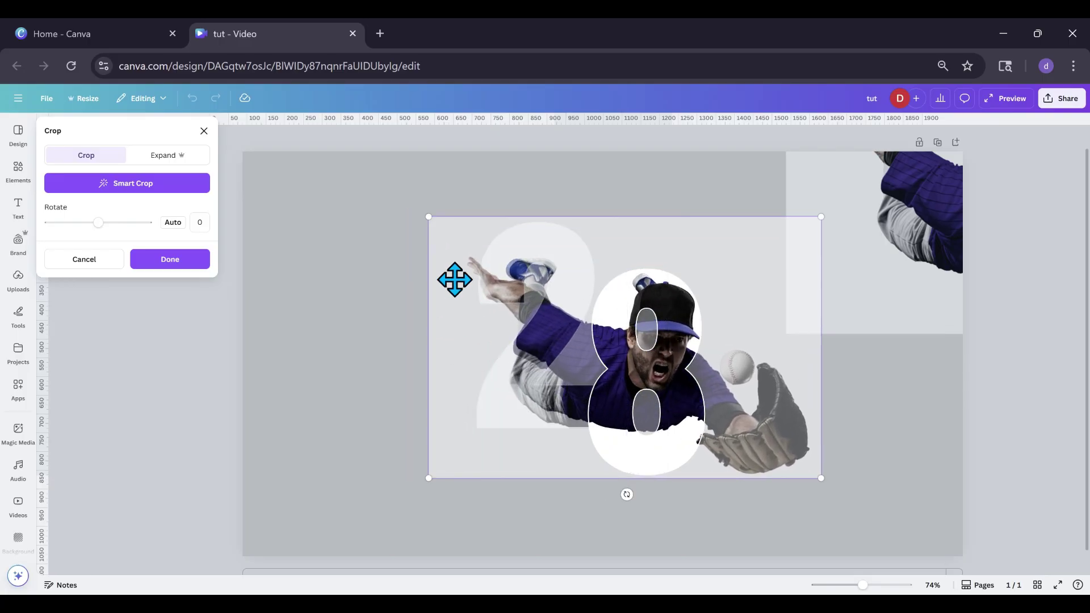
left_click_drag(428, 215, 420, 214)
- Fine-tune the 8's photo so the player's face and purple jersey fill the digit, then apply
left_click_drag(823, 479, 825, 481)
left_click_drag(782, 437, 783, 445)
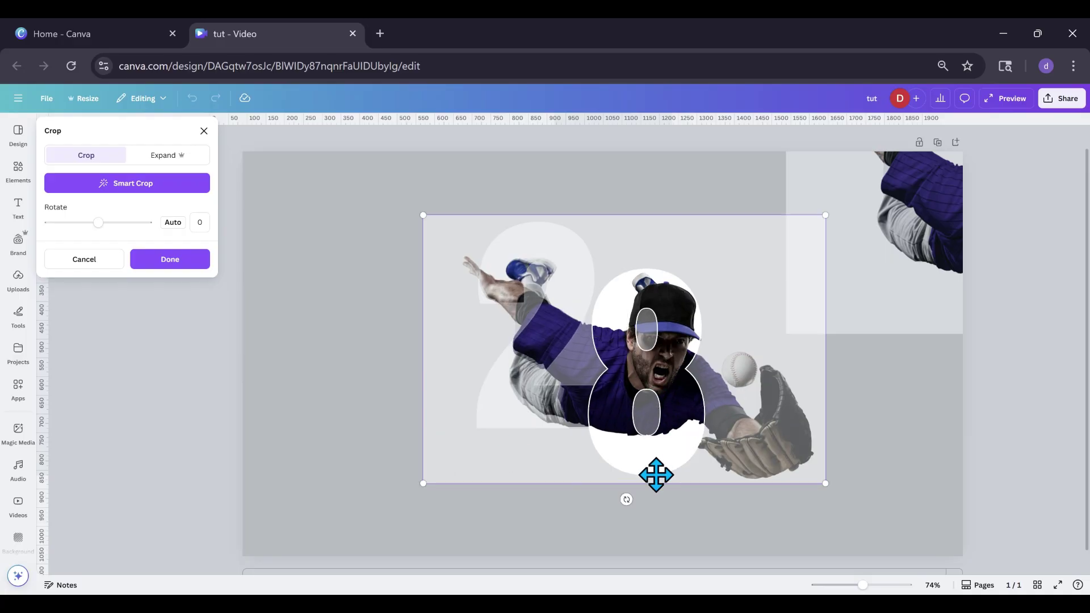
left_click_drag(423, 485, 417, 487)
left_click_drag(465, 461, 471, 467)
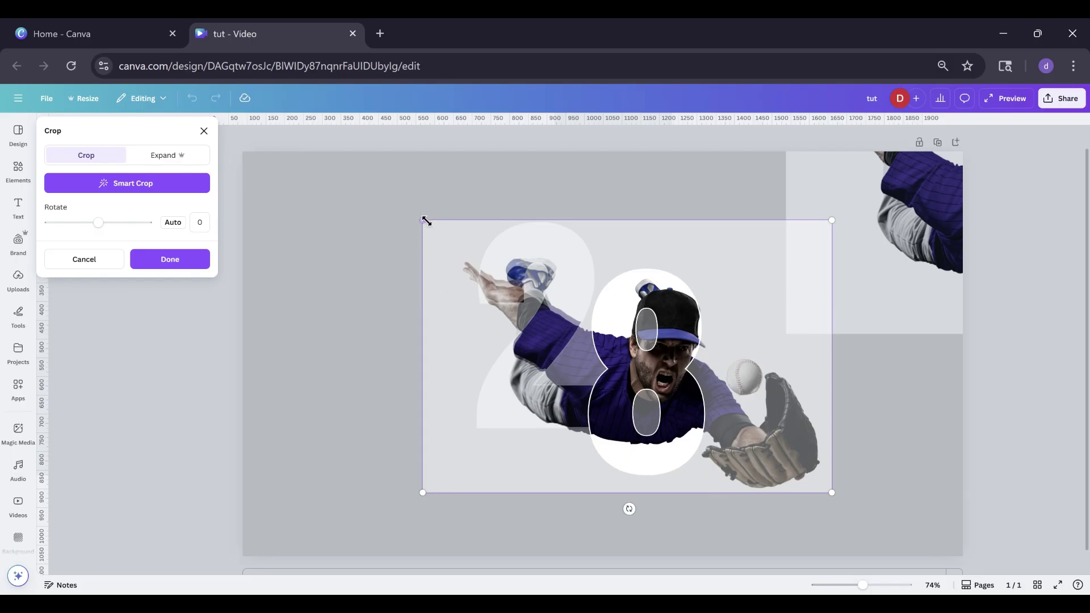
left_click_drag(423, 220, 409, 208)
left_click_drag(464, 324, 483, 333)
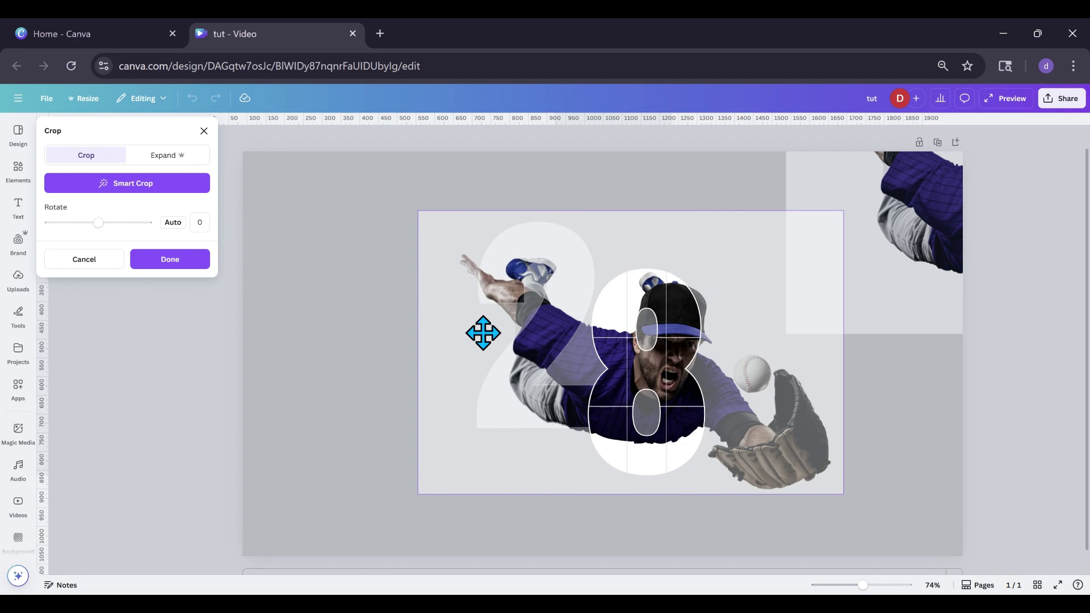
left_click_drag(483, 333, 482, 331)
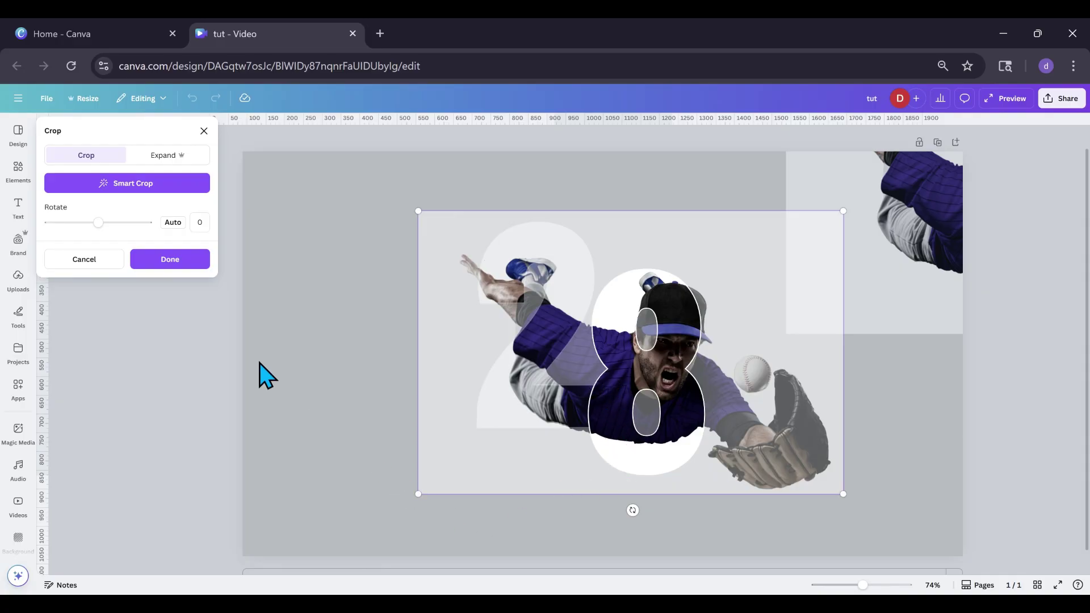
left_click(177, 262)
- Pull the extra top-right player photo onto the page, remove its background, and reposition the cutout
left_click(319, 430)
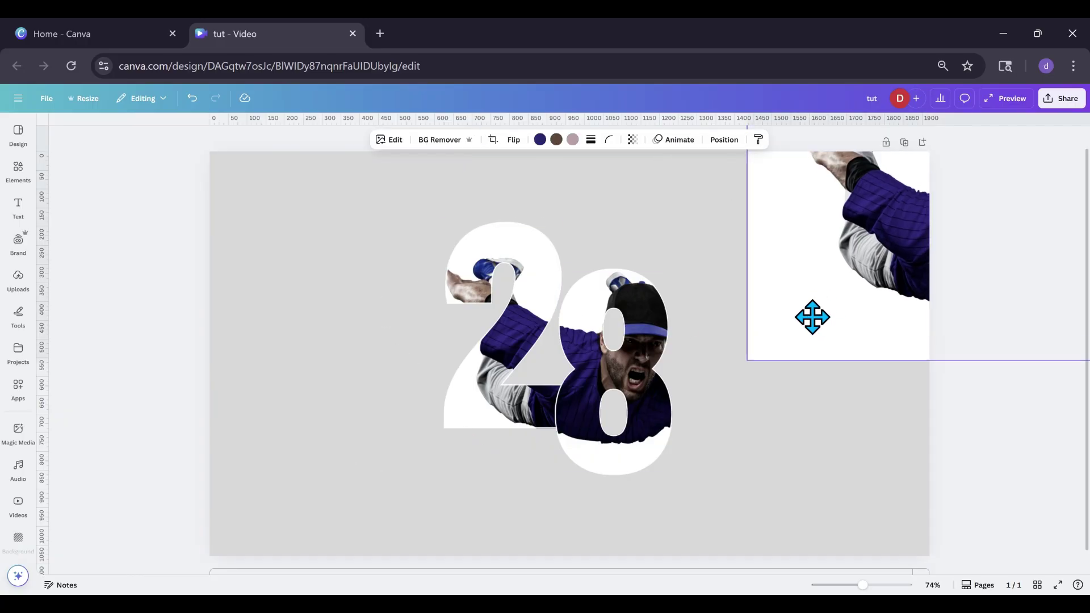
left_click_drag(811, 319, 825, 300)
left_click(441, 141)
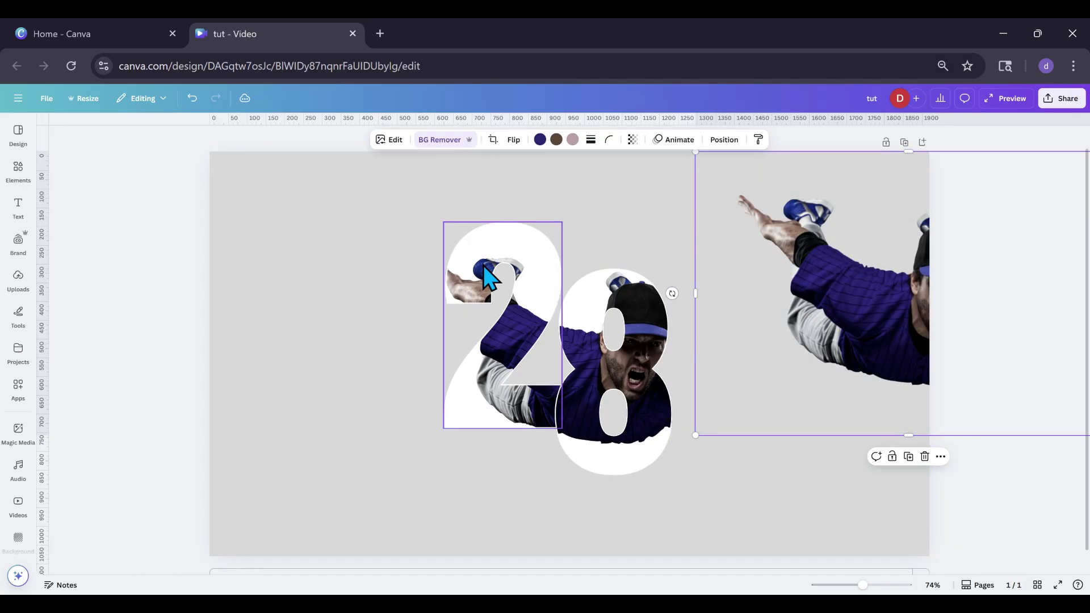
left_click_drag(803, 348, 735, 309)
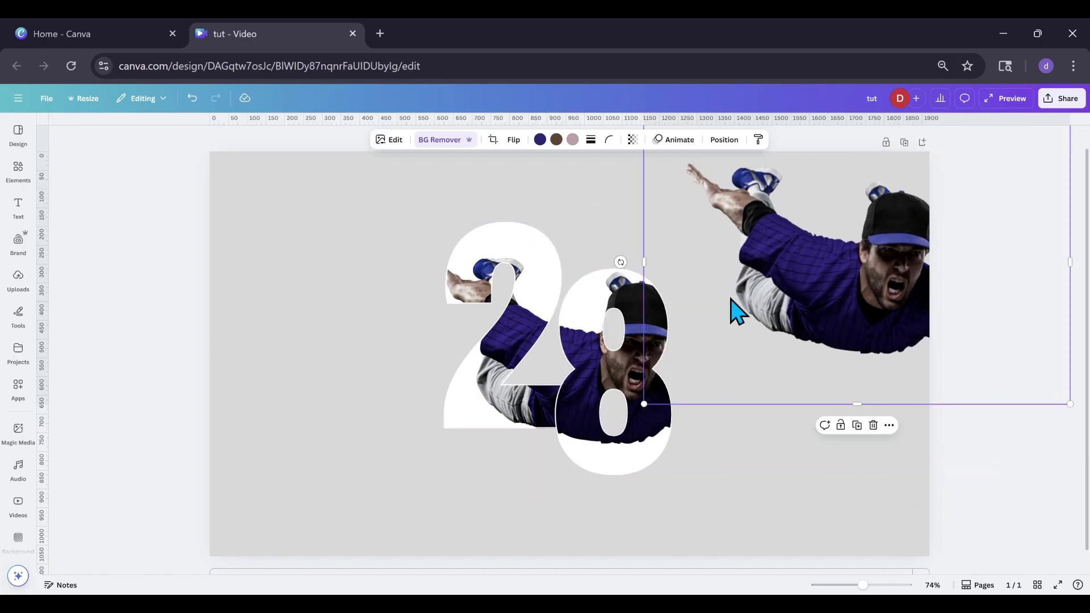
- Lock the 2 and 8 frames in place, then move the cut-out player over the 8
left_click(533, 268)
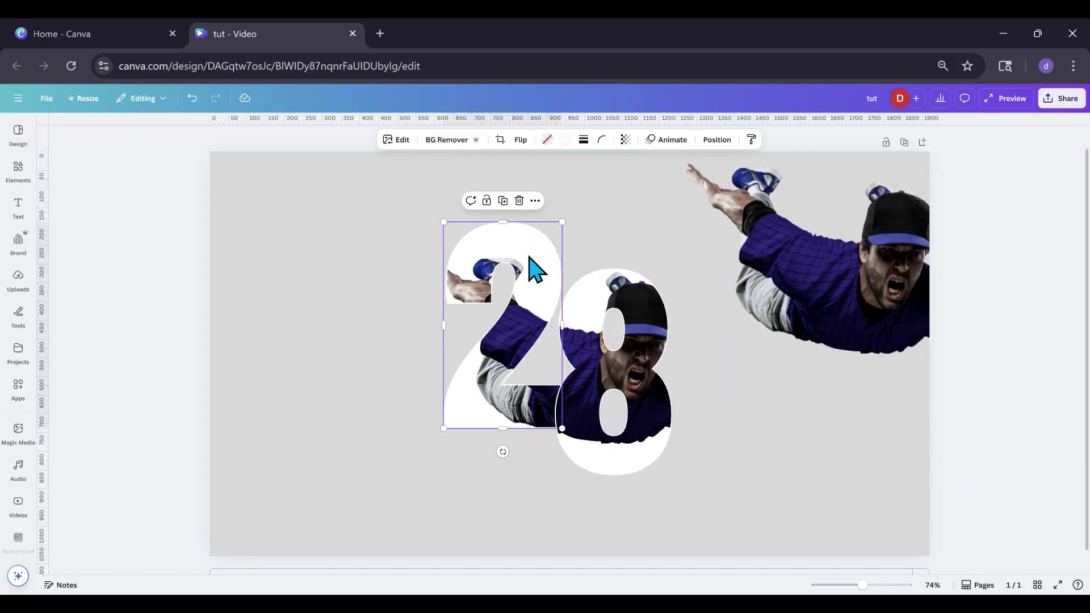
left_click(487, 202)
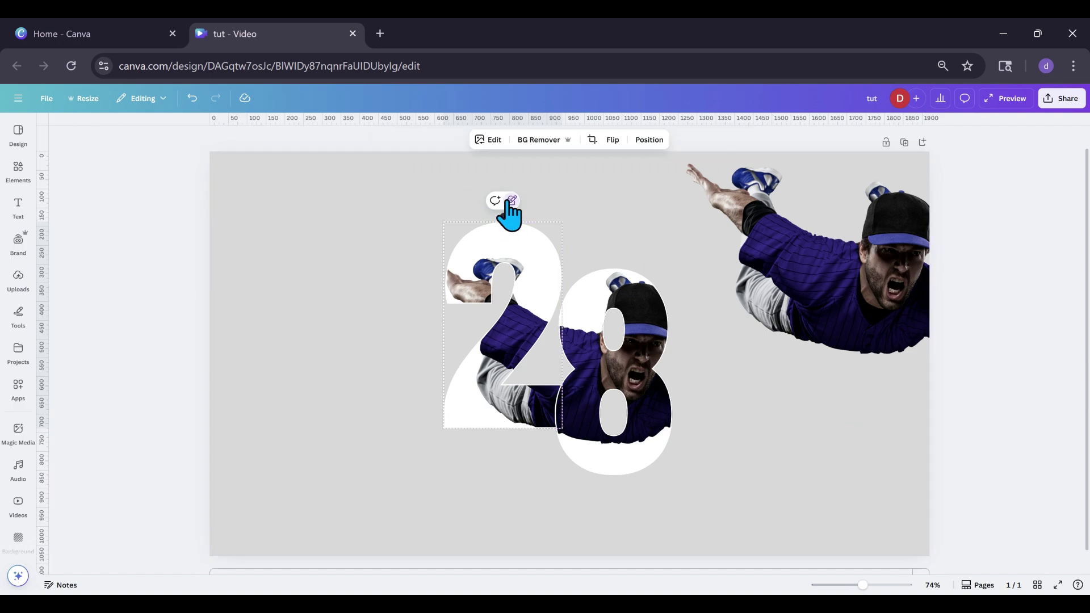
left_click(511, 200)
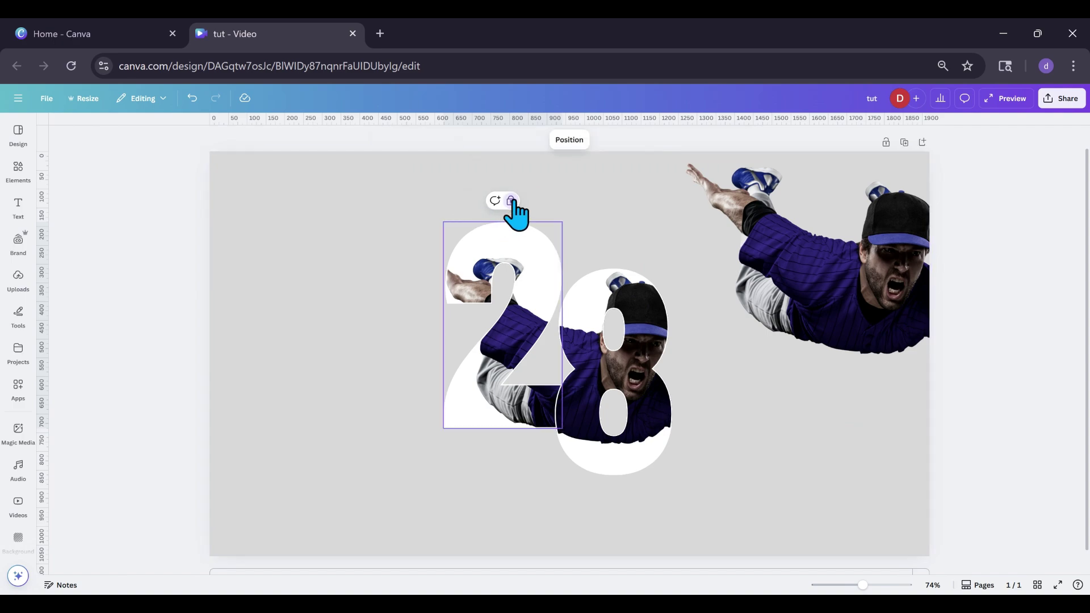
left_click(596, 328)
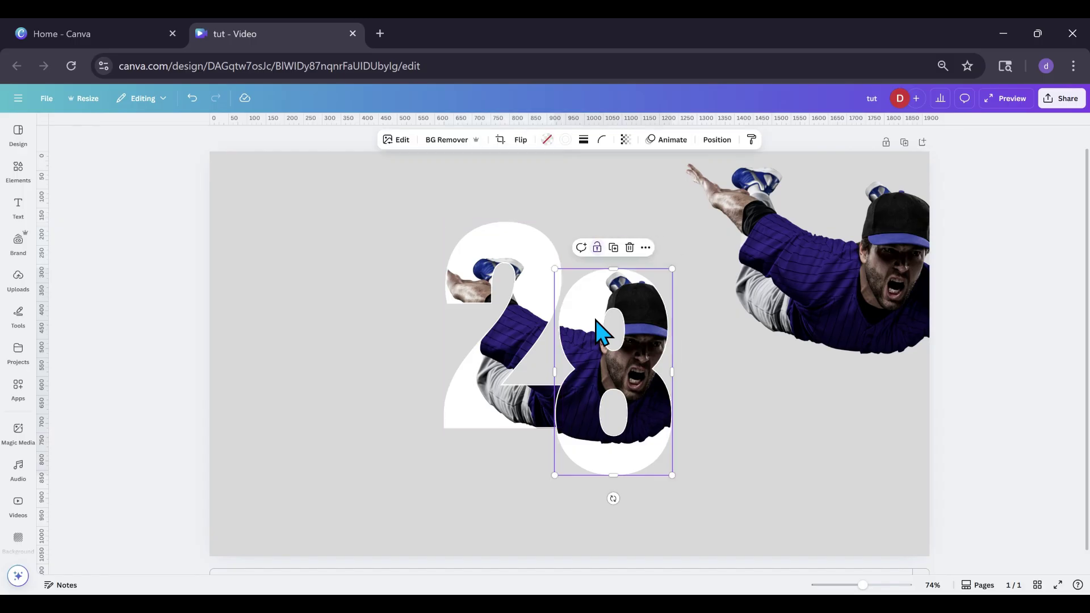
left_click(597, 247)
left_click(622, 247)
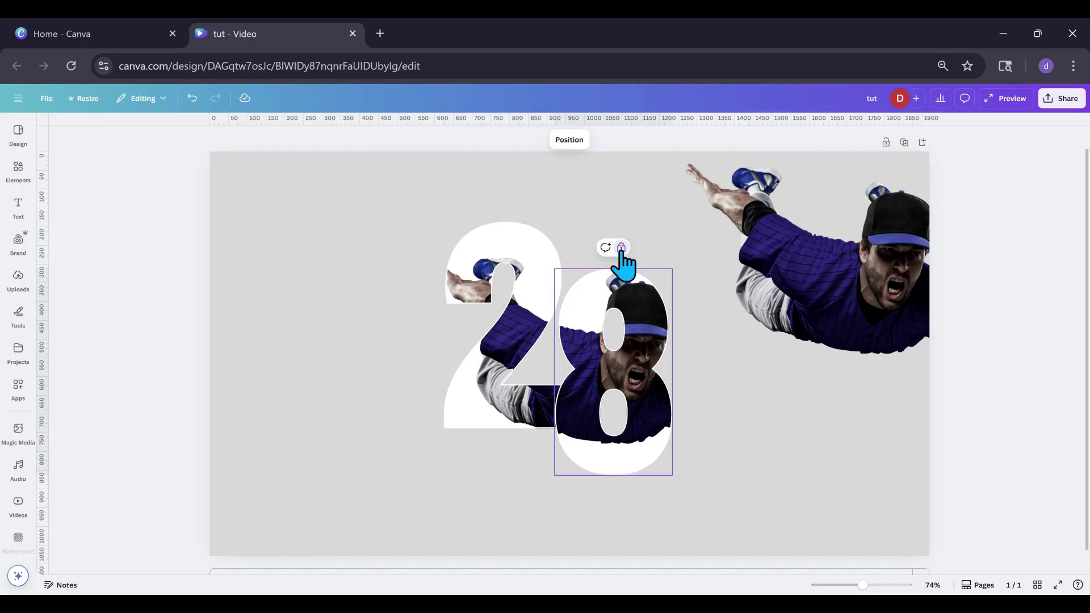
left_click_drag(833, 294, 850, 319)
- Bring the cut-out player to the top of the layers and drag it over the '28'
left_click(723, 140)
left_click_drag(124, 286, 127, 219)
left_click(886, 476)
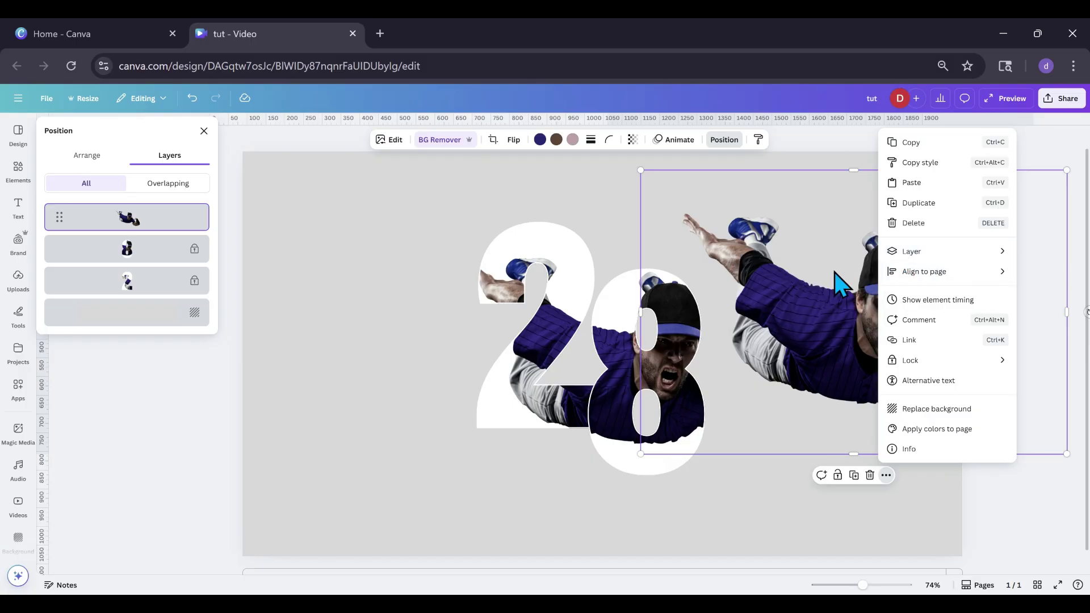
left_click(741, 364)
left_click_drag(791, 382, 593, 377)
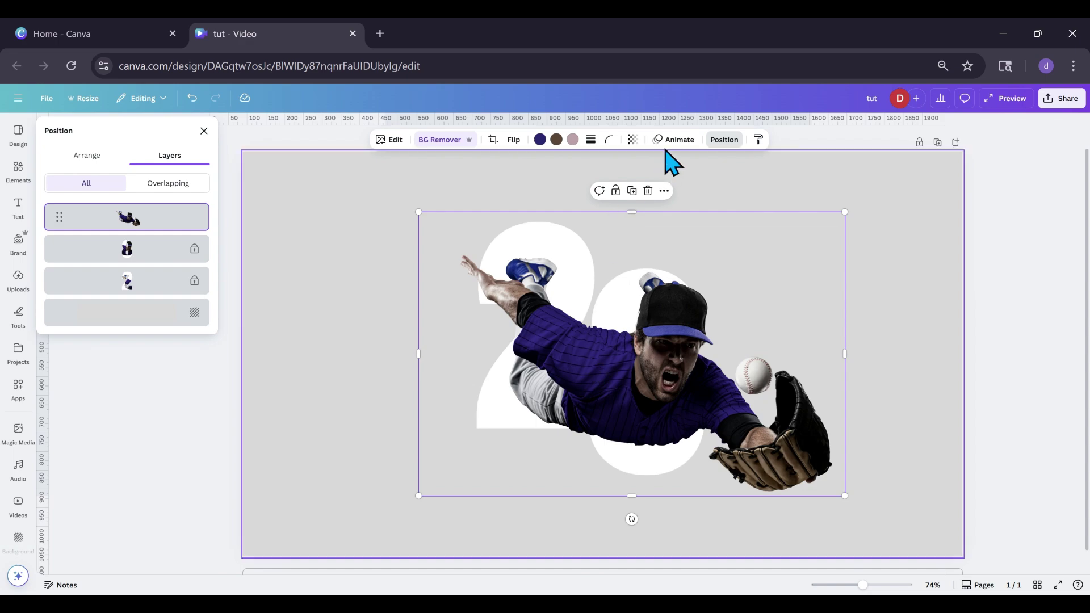
- Make the cutout semi-transparent (about 66), then resize and move it onto the player in the 28
left_click(634, 142)
left_click_drag(654, 182, 631, 185)
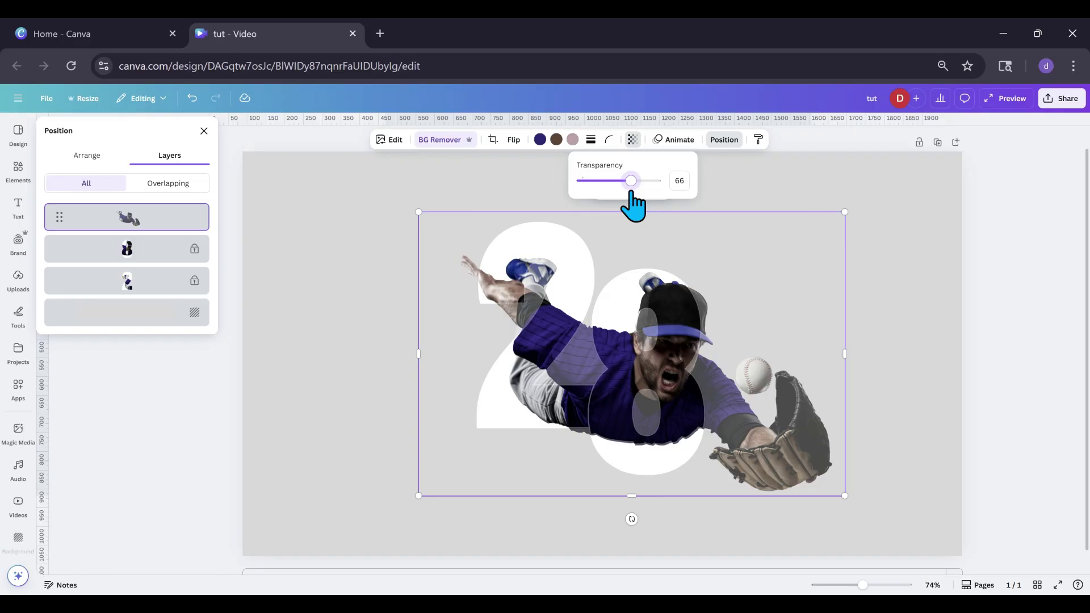
left_click(585, 373)
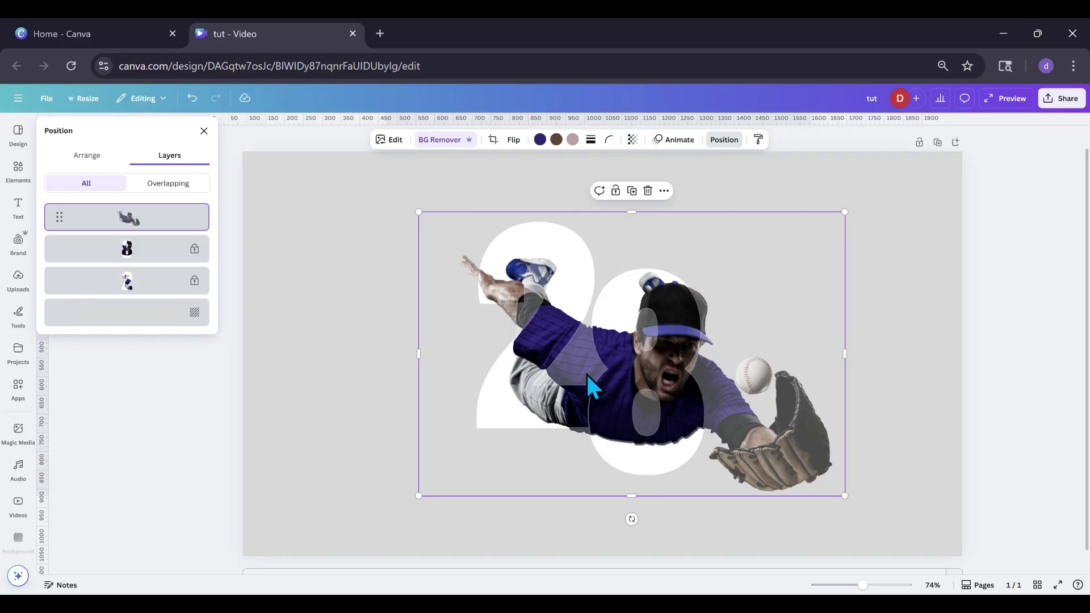
left_click_drag(586, 373, 583, 369)
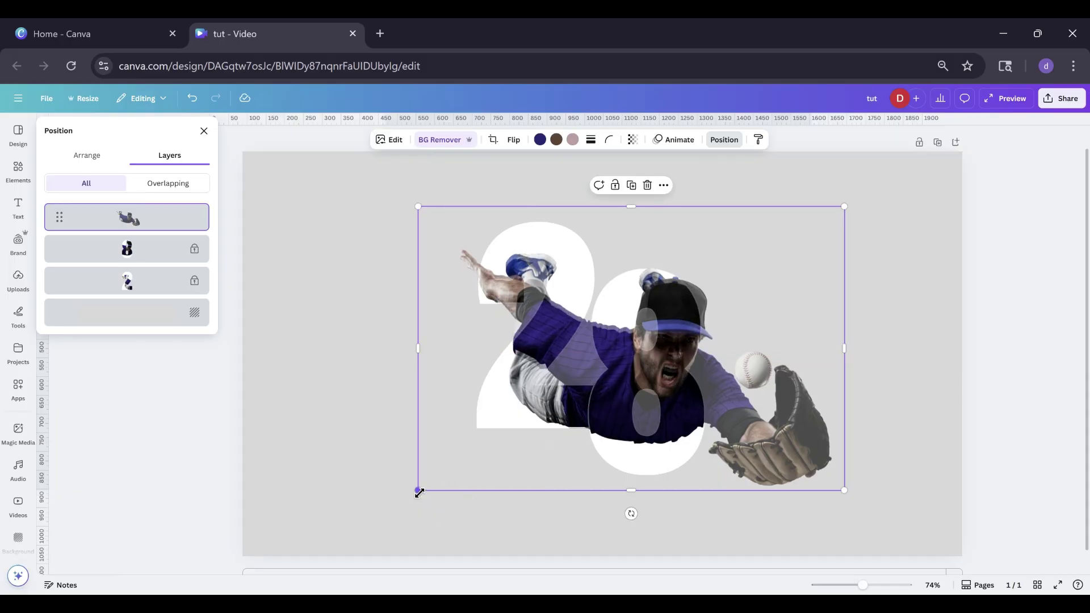
left_click_drag(419, 492, 414, 496)
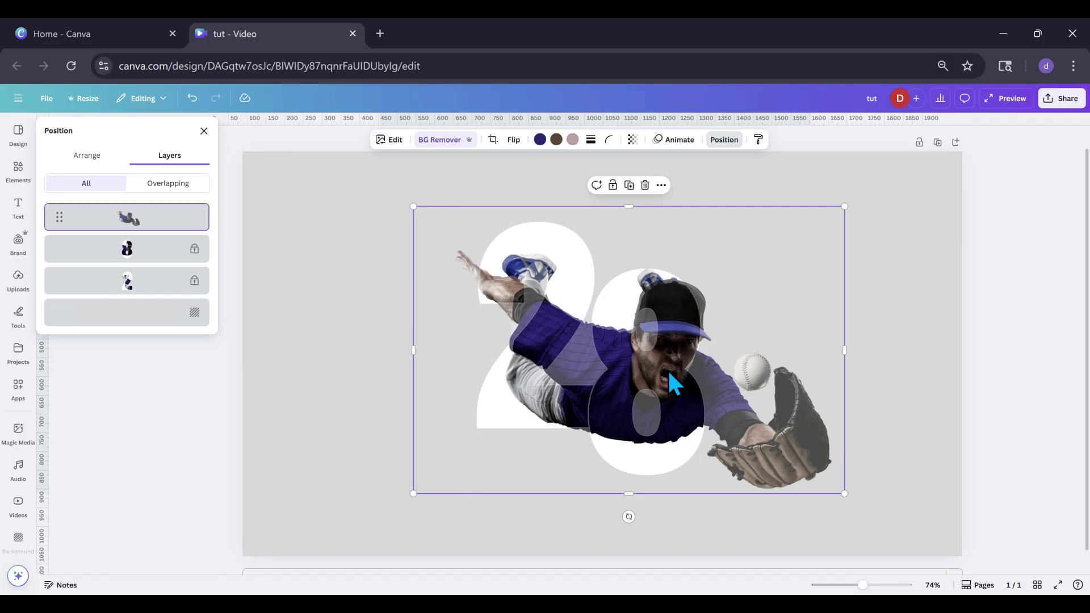
left_click_drag(669, 372, 669, 373)
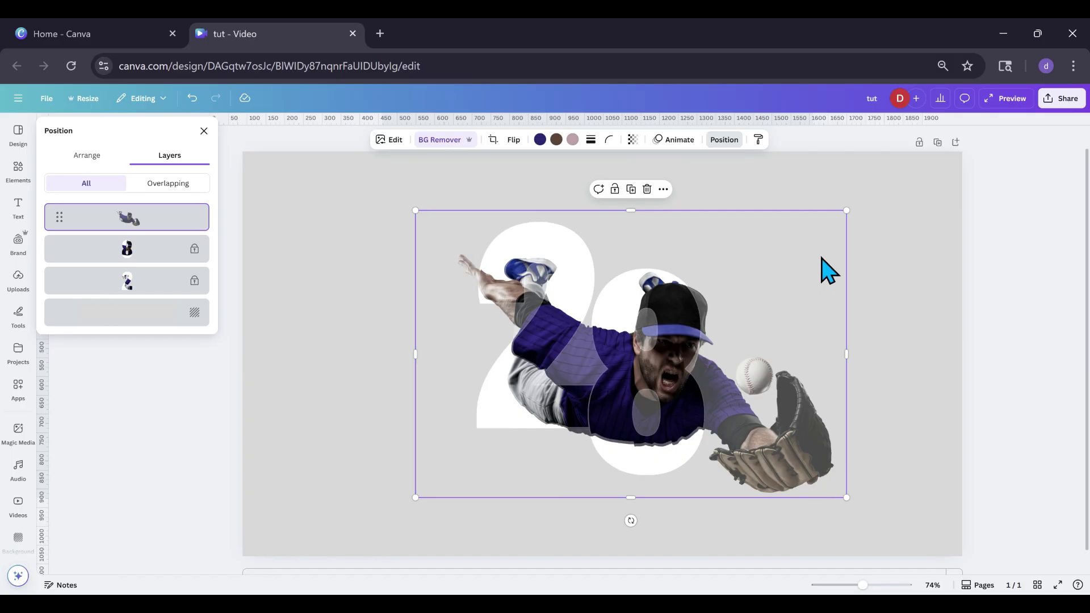
left_click_drag(847, 213, 845, 214)
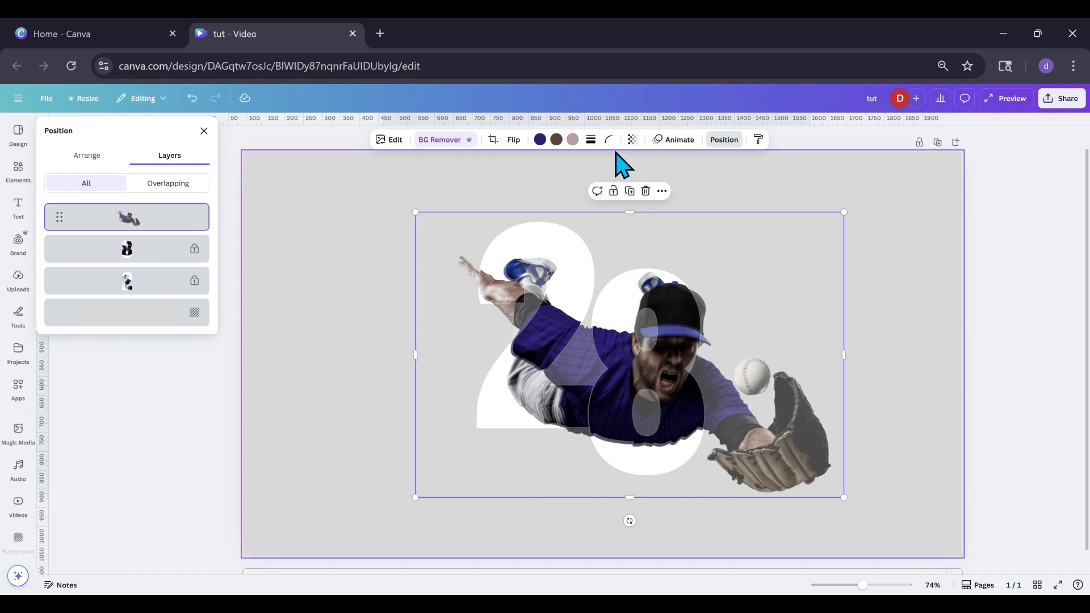
- Set the cutout's transparency back to 100 and deselect it
left_click(633, 139)
left_click_drag(629, 181, 657, 181)
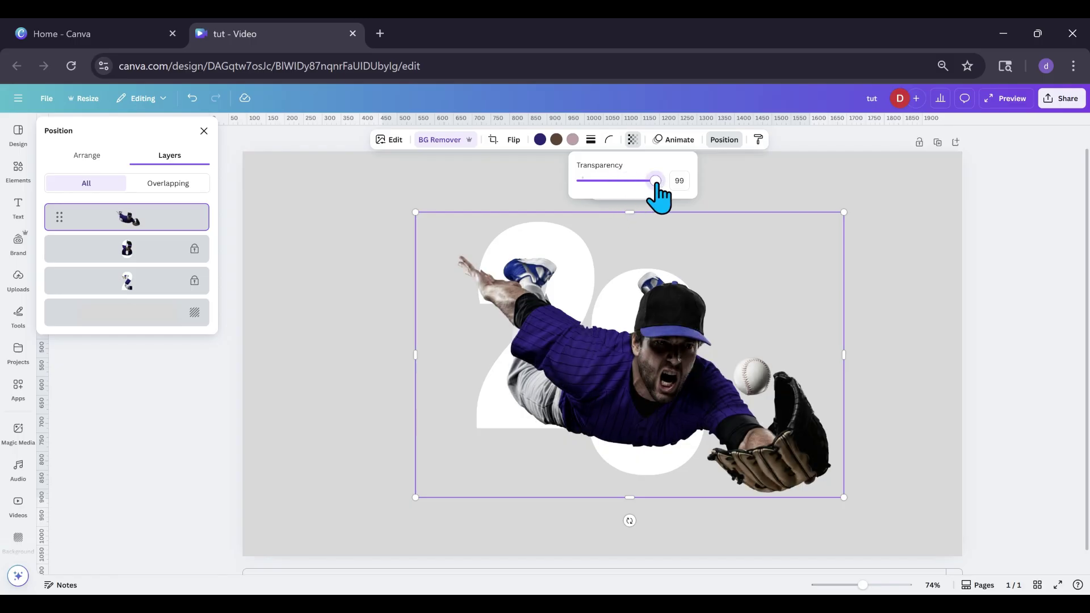
left_click(376, 363)
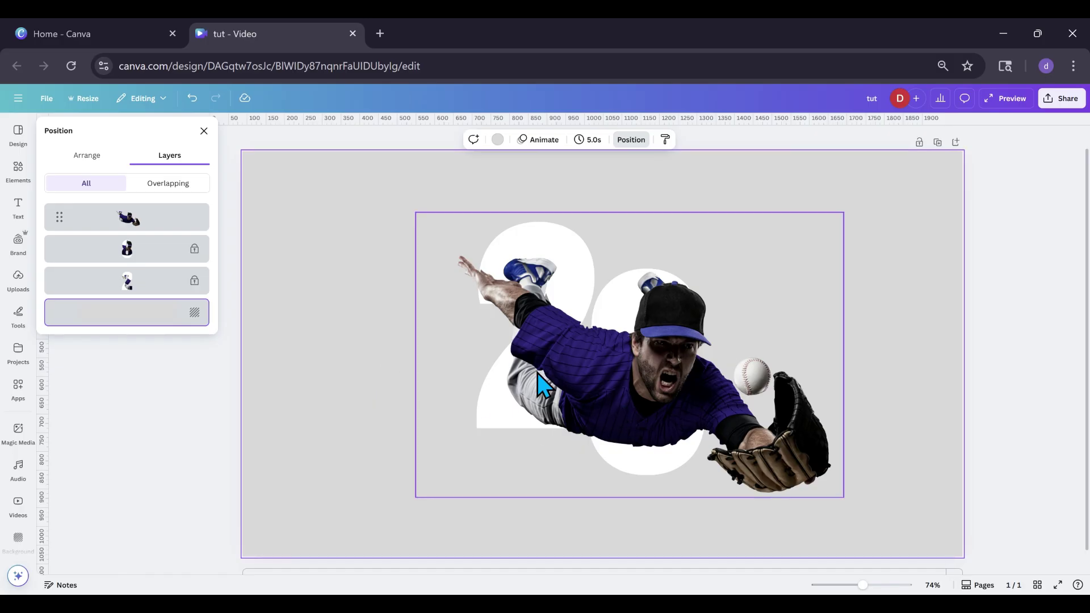
- Trim the cutout's left side so only the head and glove remain, and nudge it up into alignment
left_click(440, 376)
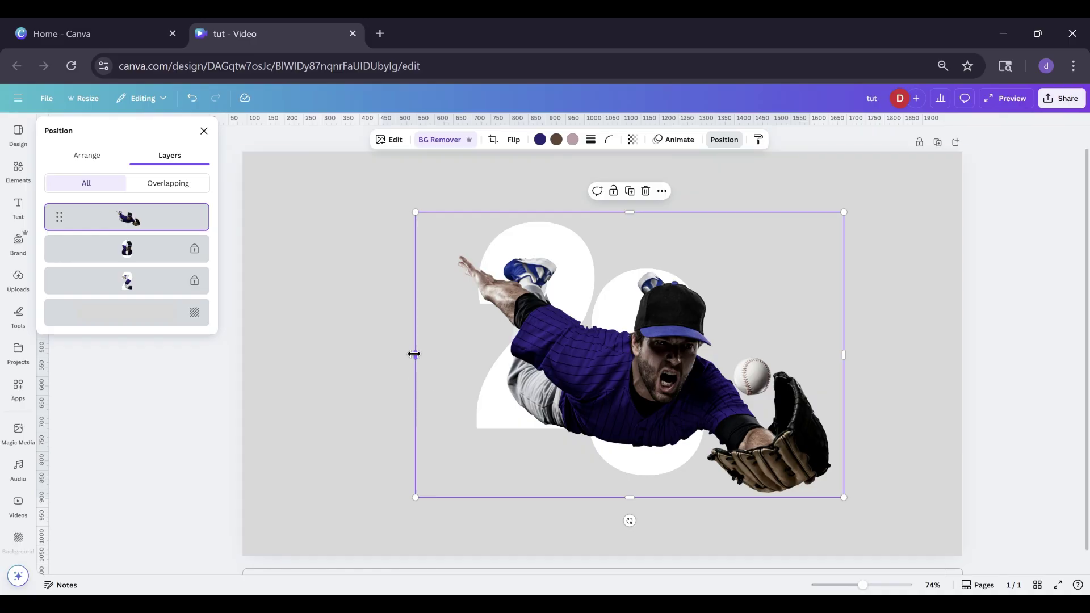
left_click_drag(415, 355, 672, 359)
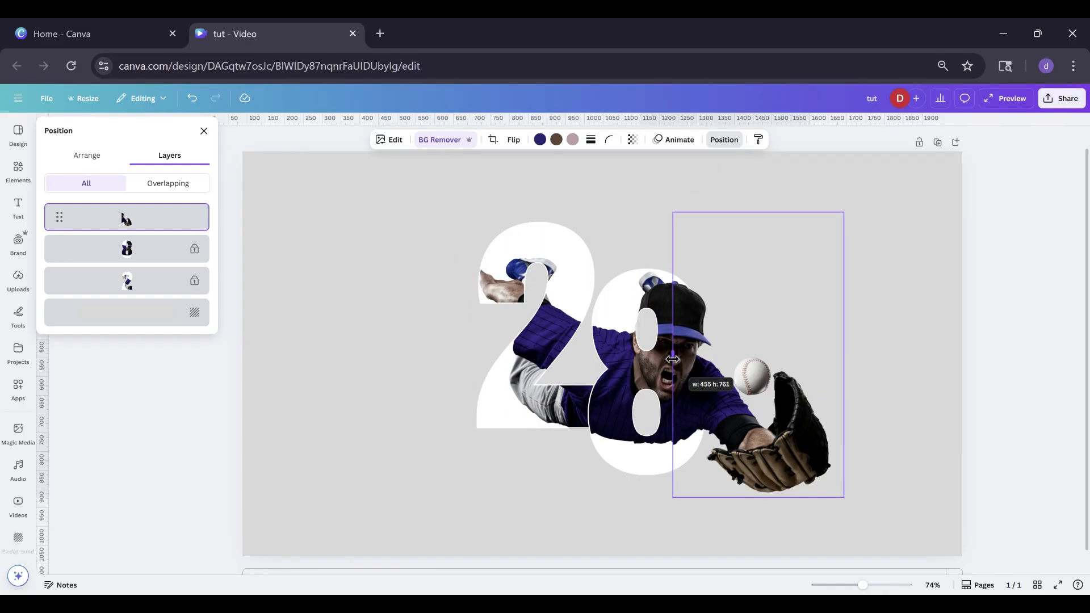
left_click_drag(672, 358, 673, 358)
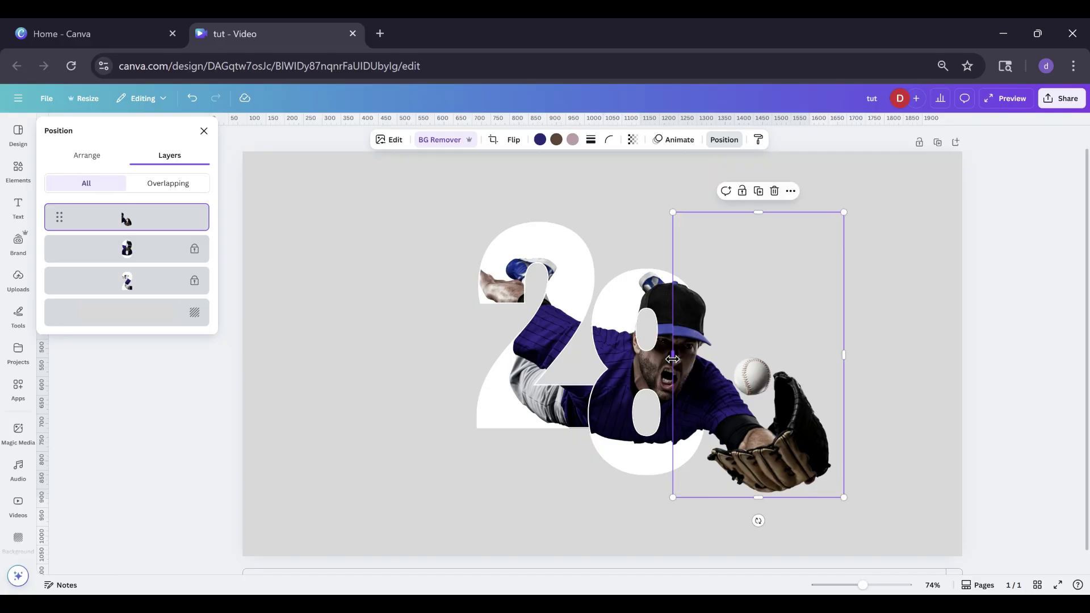
left_click(470, 479)
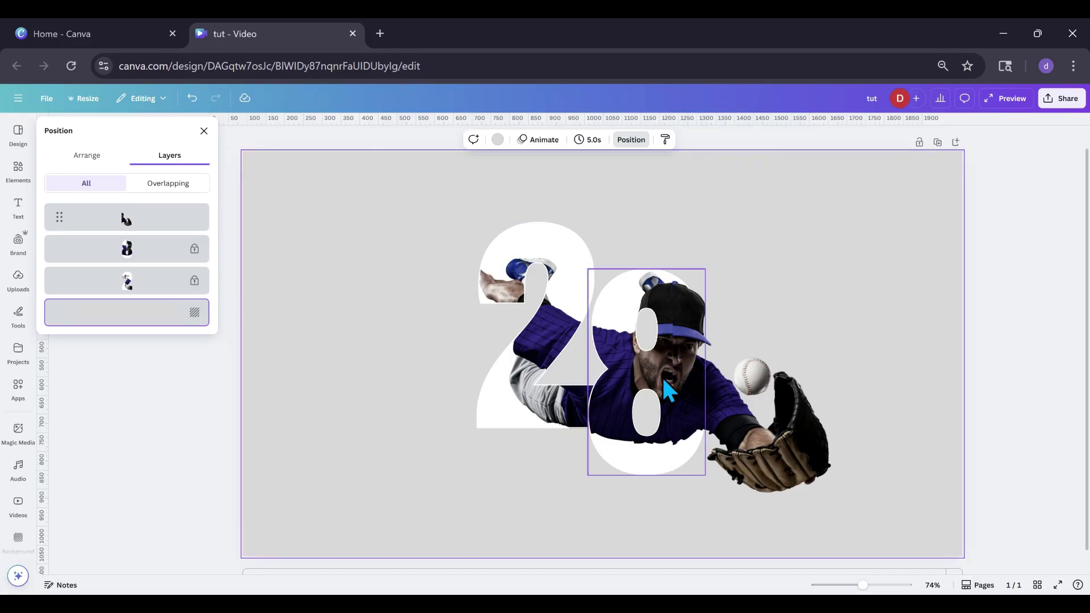
left_click(704, 353)
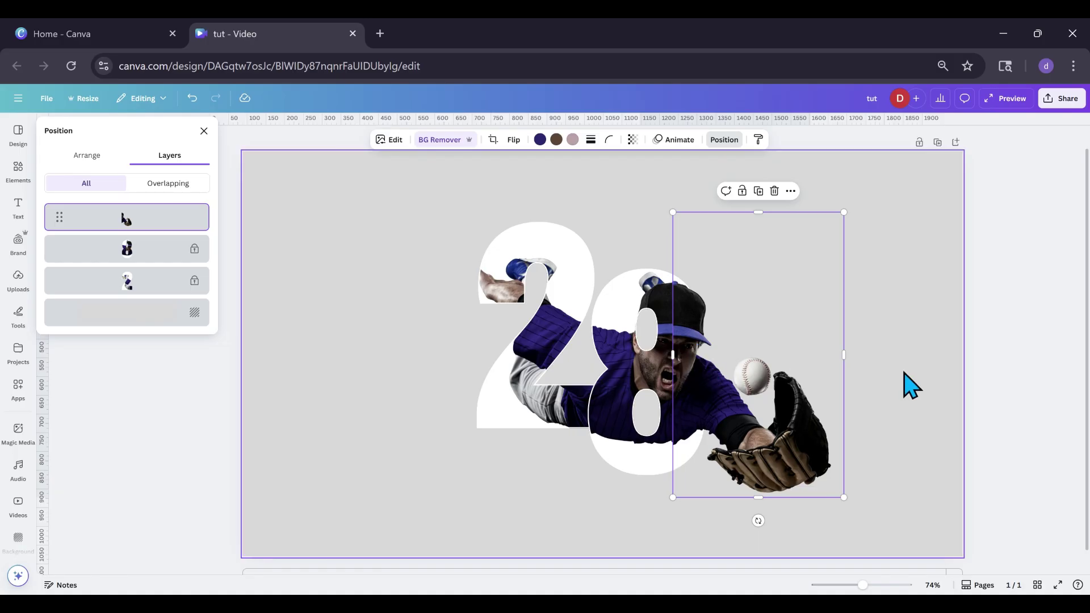
key("Up")
key("Up")
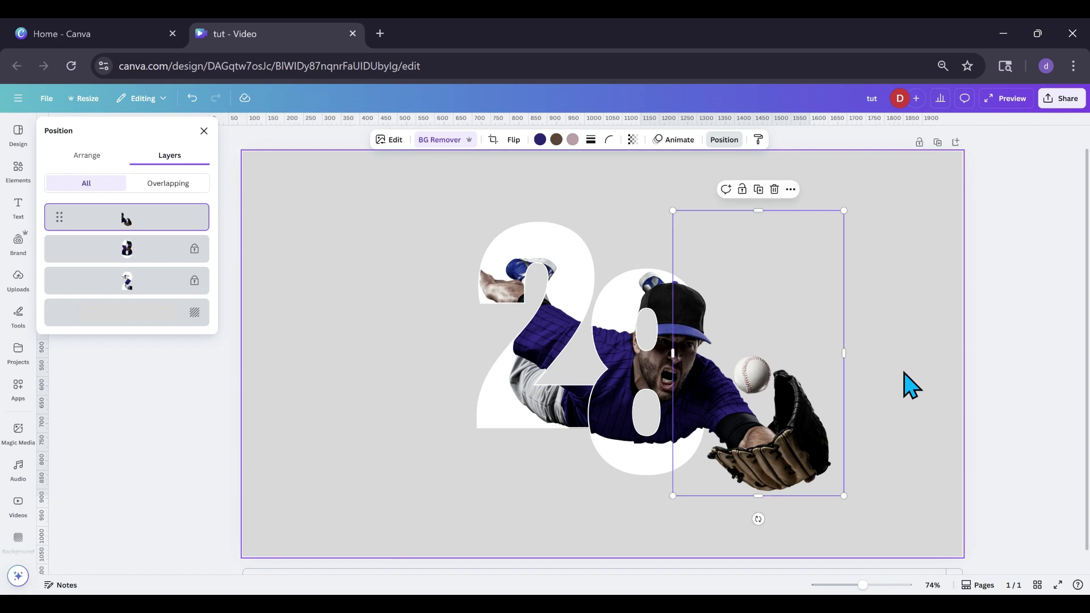
left_click(423, 514)
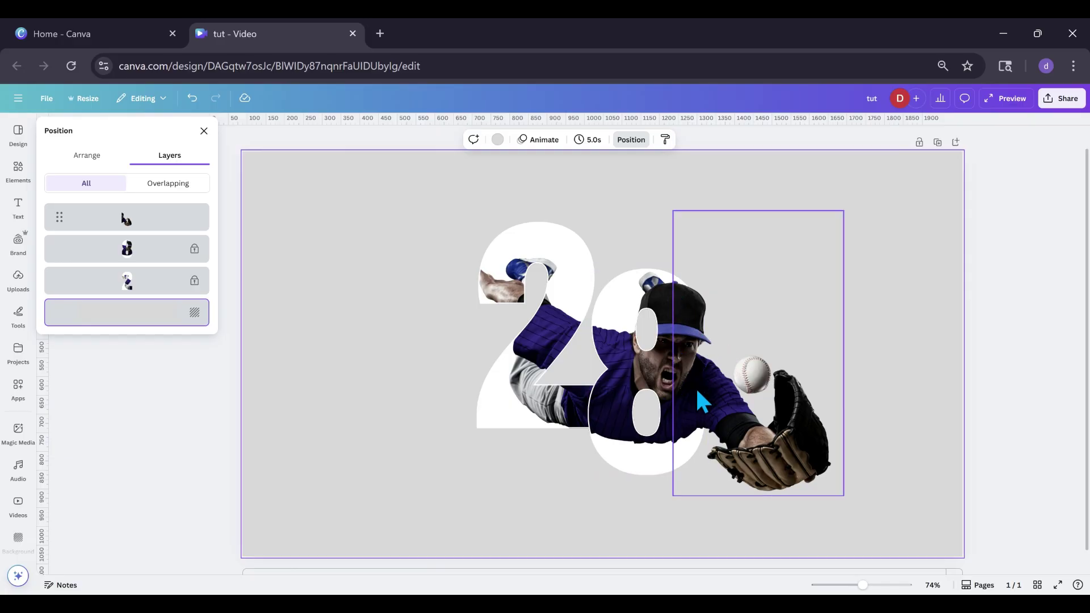
- Duplicate the player photo, line the copy up over the original, and crop it from the right and bottom
left_click(693, 359)
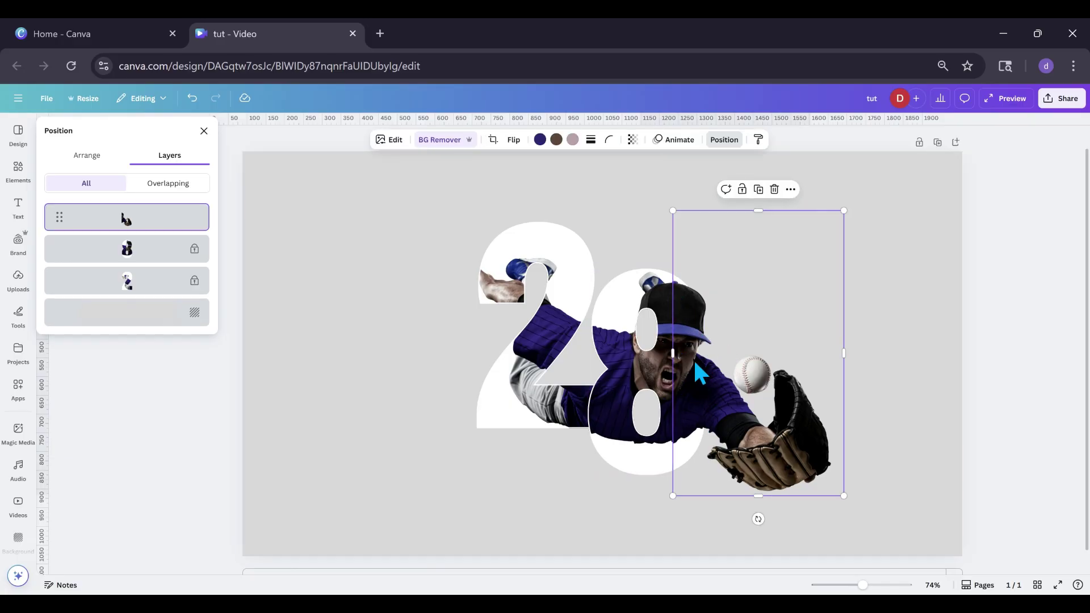
left_click(758, 189)
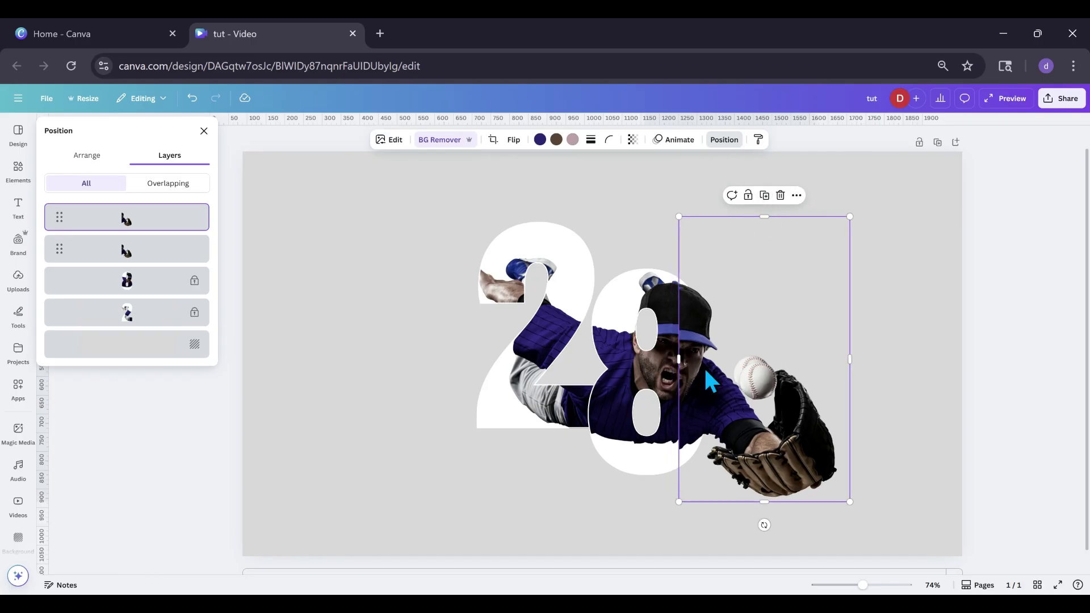
left_click_drag(704, 366, 457, 351)
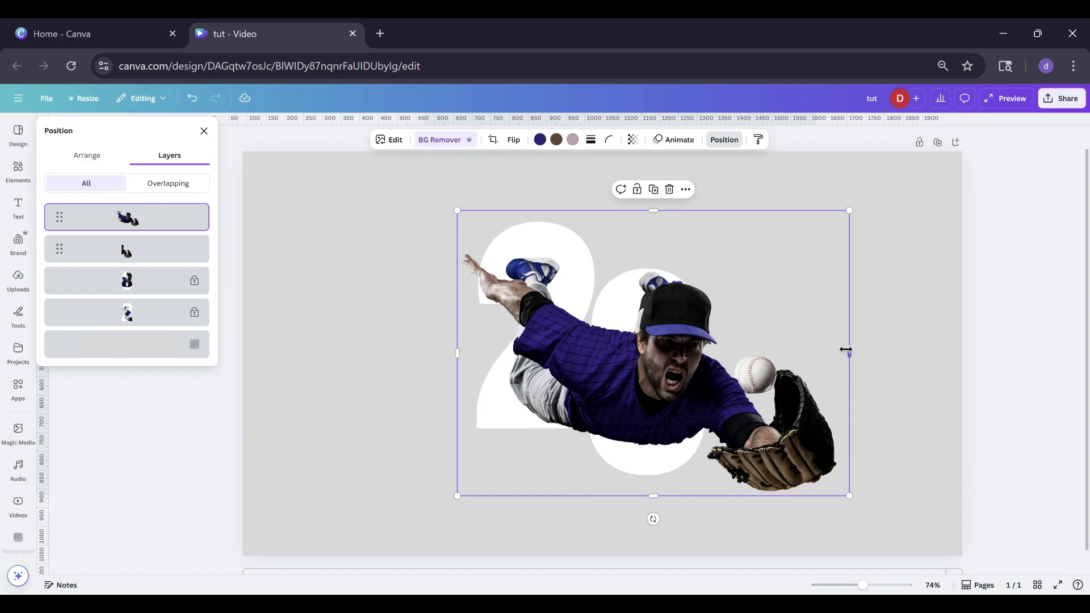
left_click_drag(848, 353, 530, 343)
left_click_drag(492, 494, 503, 347)
left_click_drag(536, 280, 558, 281)
left_click(430, 469)
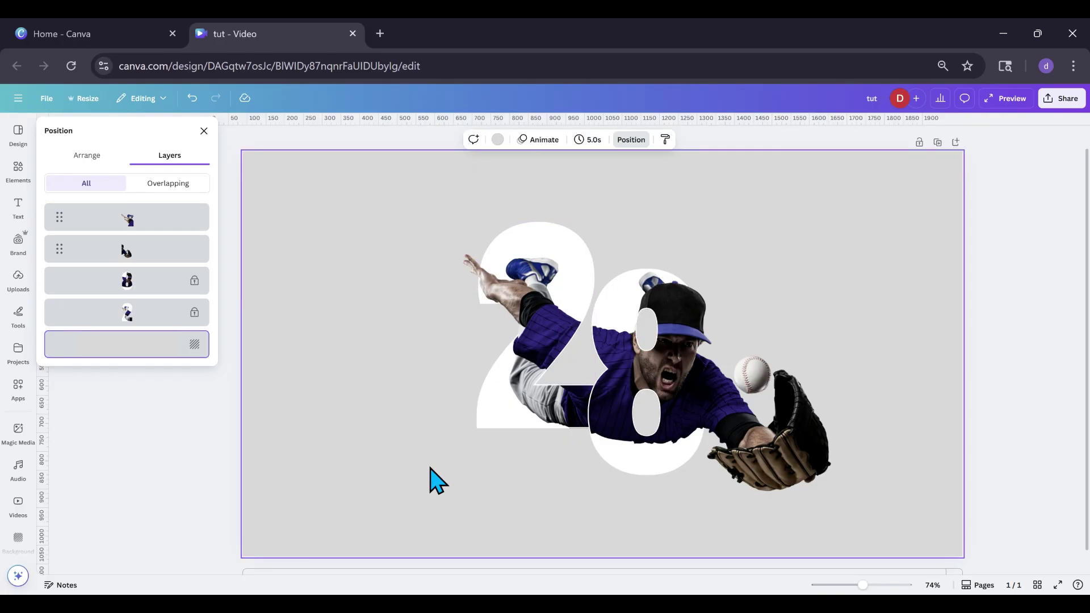
- Trim the copy to a small frame around the player's hand and nudge it over the 2
left_click(513, 343)
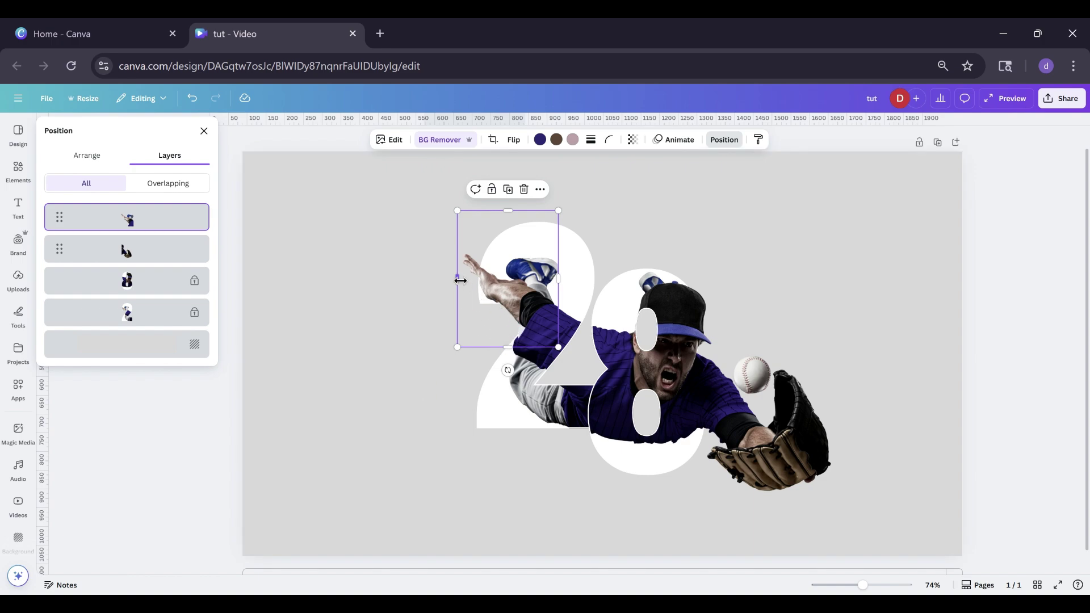
left_click_drag(460, 281, 429, 265)
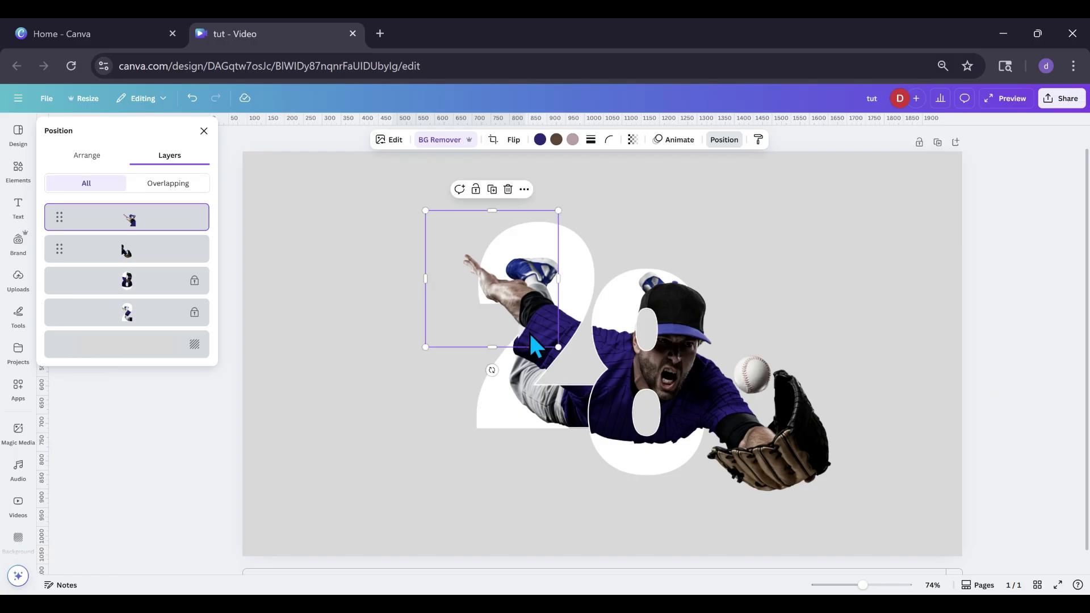
left_click(416, 423)
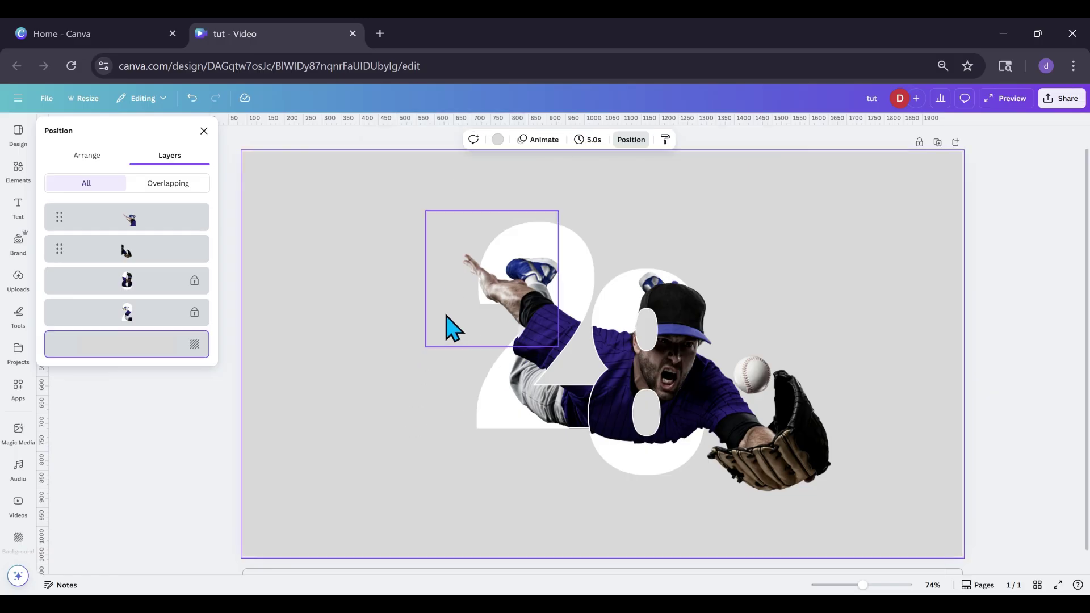
left_click(447, 317)
left_click_drag(446, 317, 446, 317)
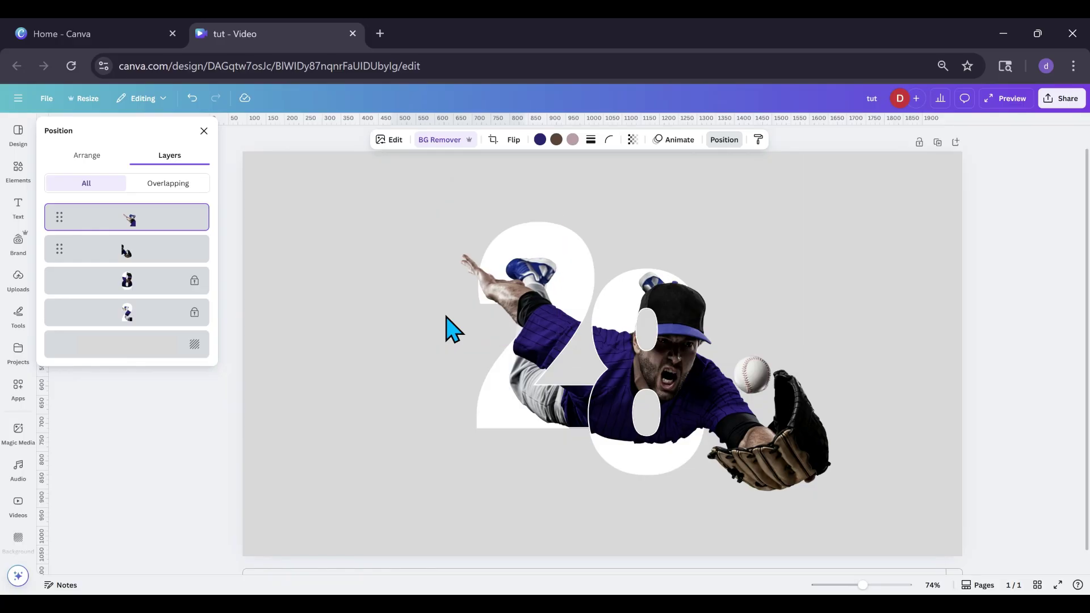
left_click_drag(446, 316, 446, 317)
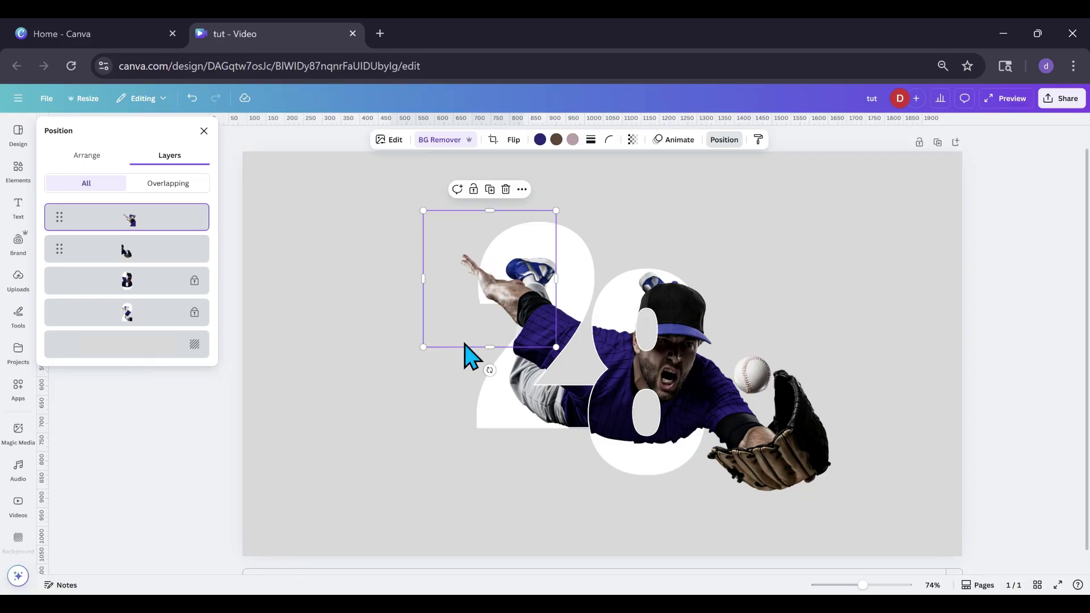
left_click(411, 429)
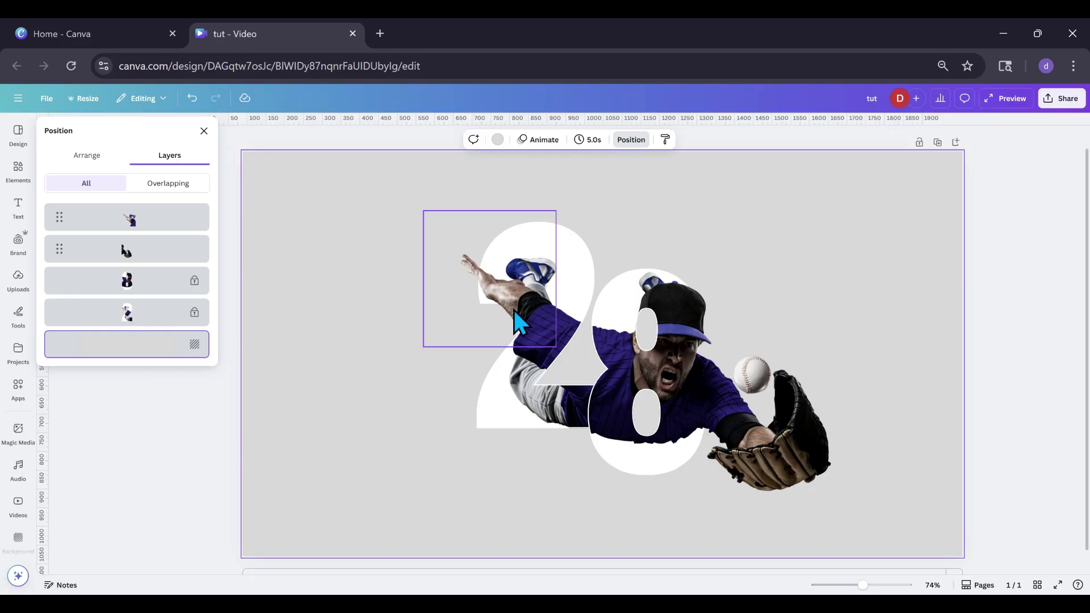
- Erase stray areas from the hand copy with the background eraser at brush size 4
left_click(510, 295)
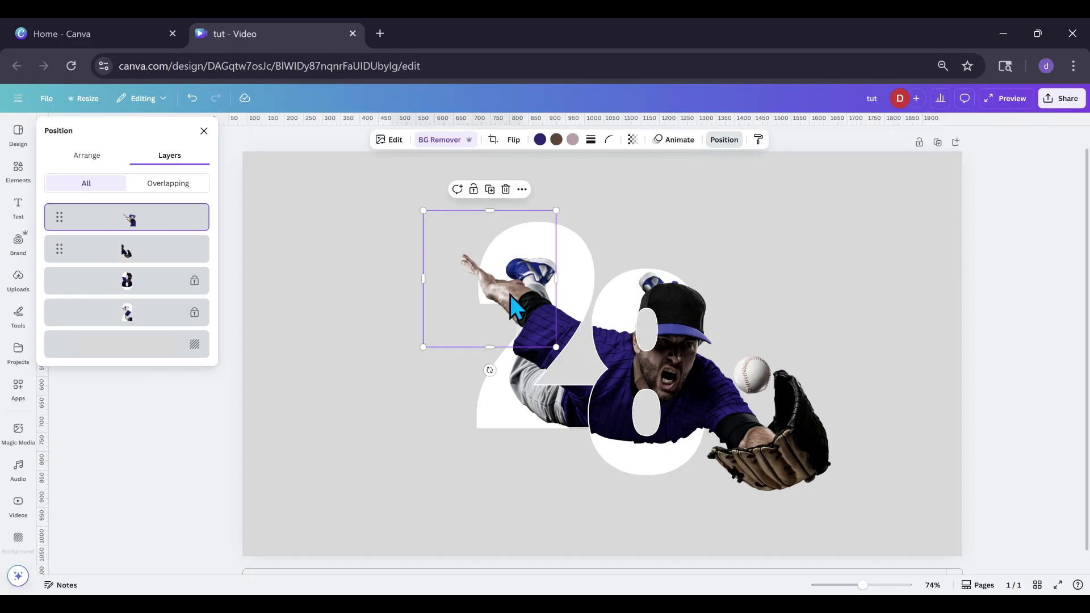
left_click(444, 148)
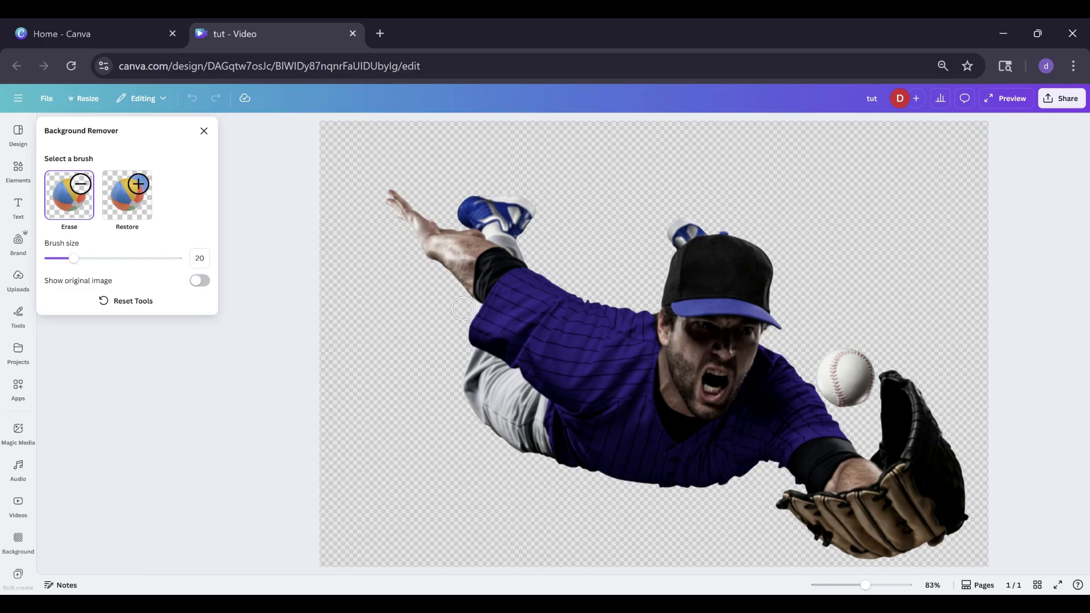
left_click_drag(73, 258, 53, 259)
left_click(204, 131)
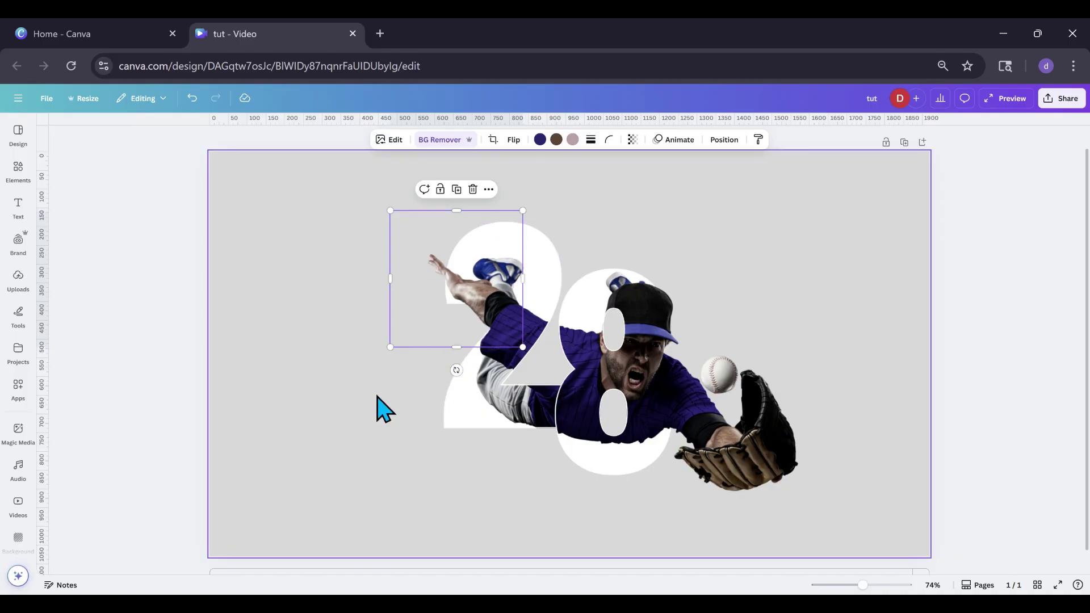
- Download the design as a PNG with transparent background, then add a blank second page
left_click(350, 443)
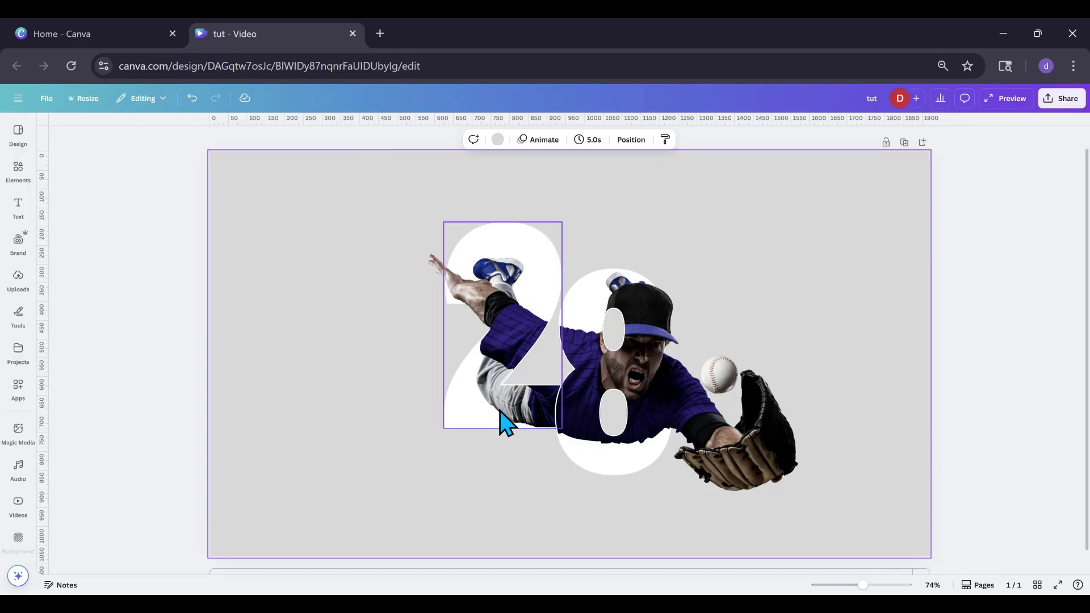
left_click(43, 99)
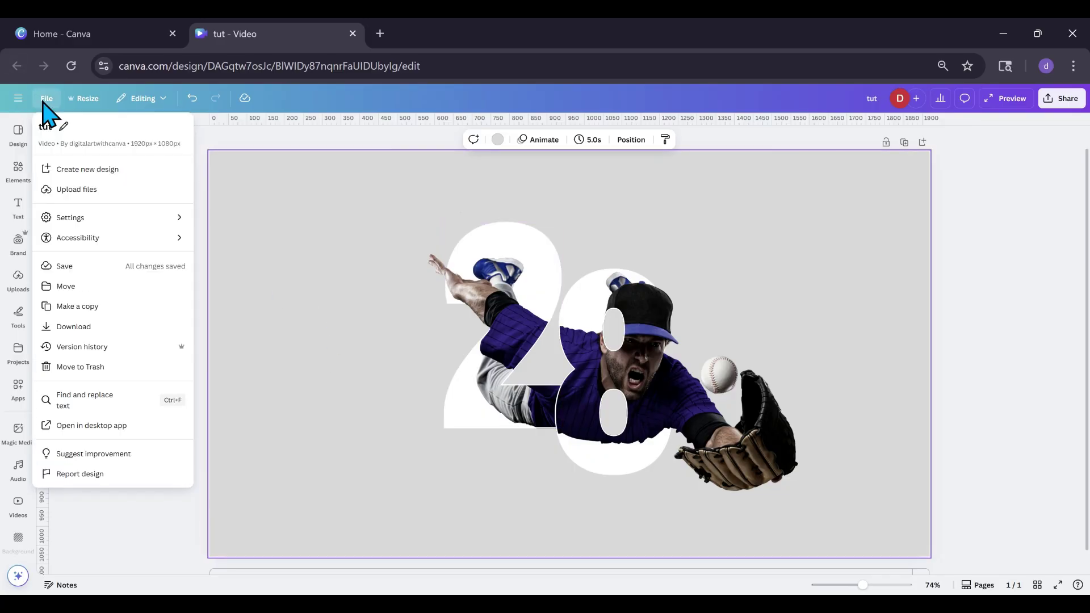
left_click(47, 325)
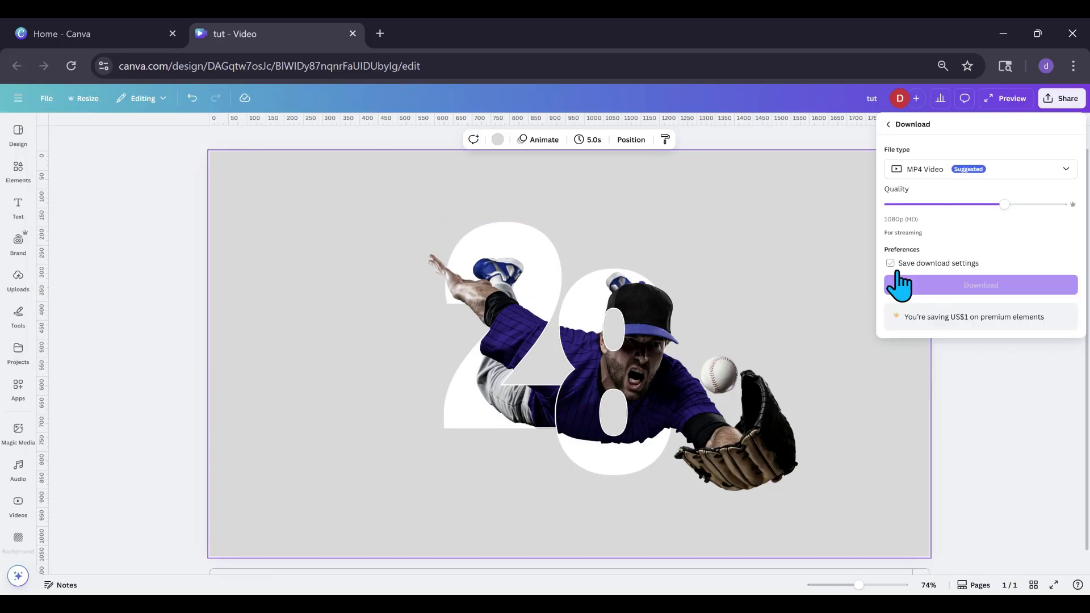
left_click(1073, 173)
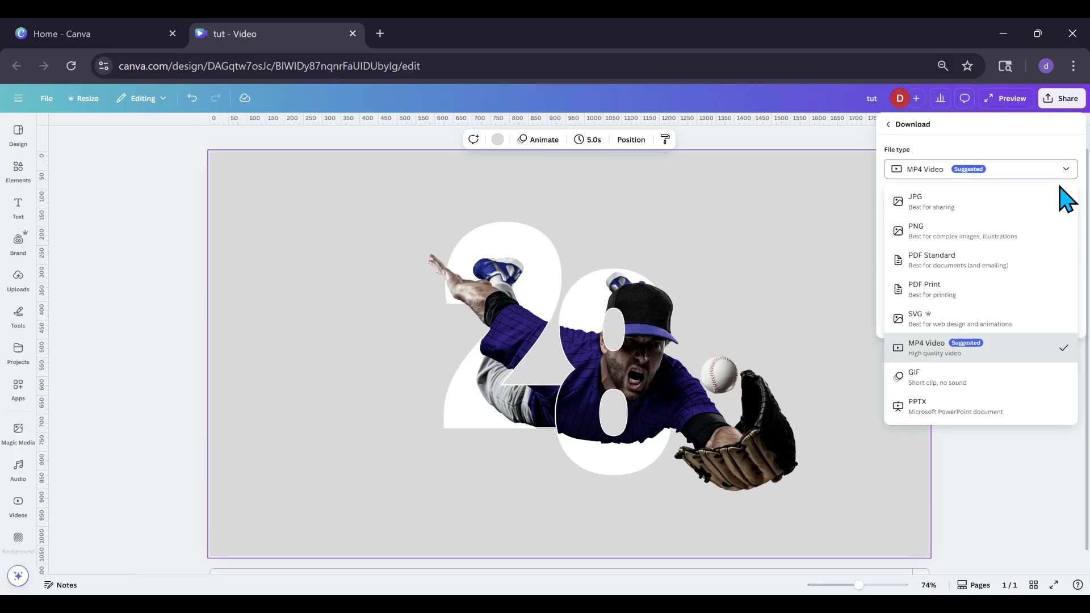
left_click(973, 229)
left_click(944, 276)
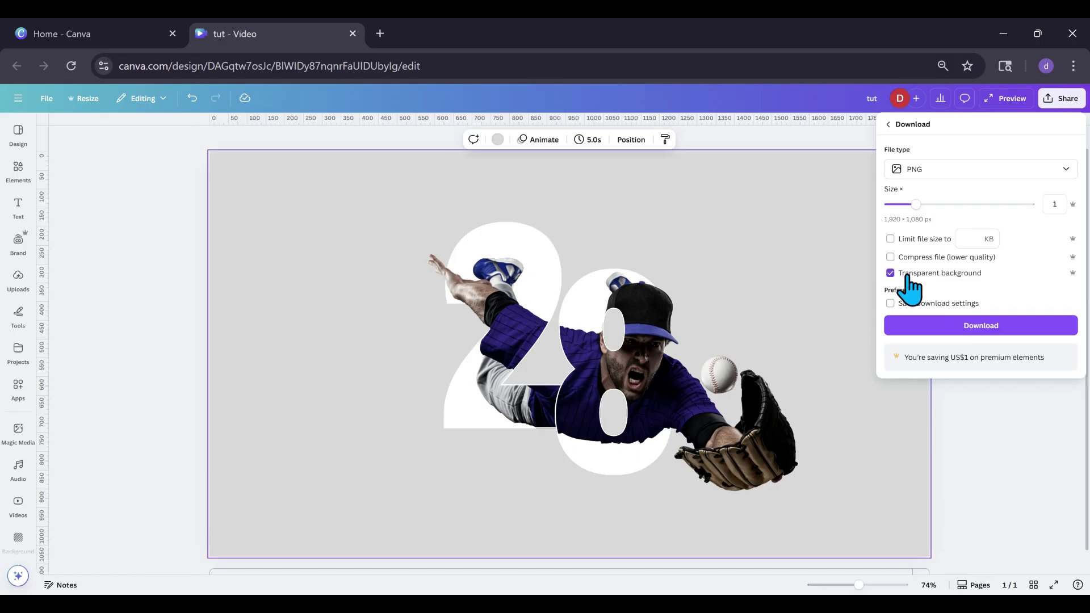
left_click(923, 329)
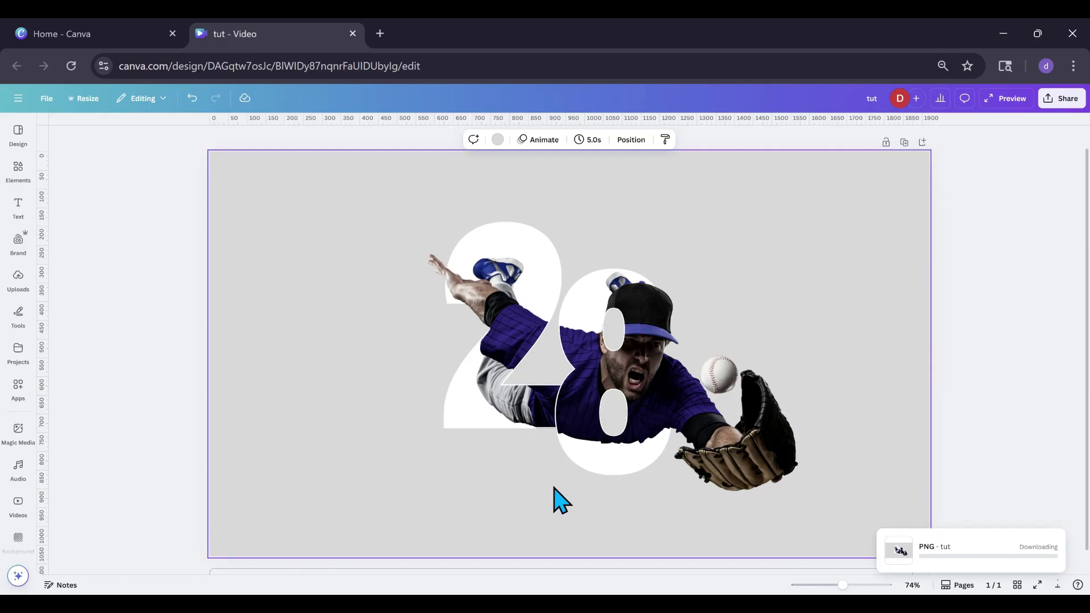
left_click(462, 562)
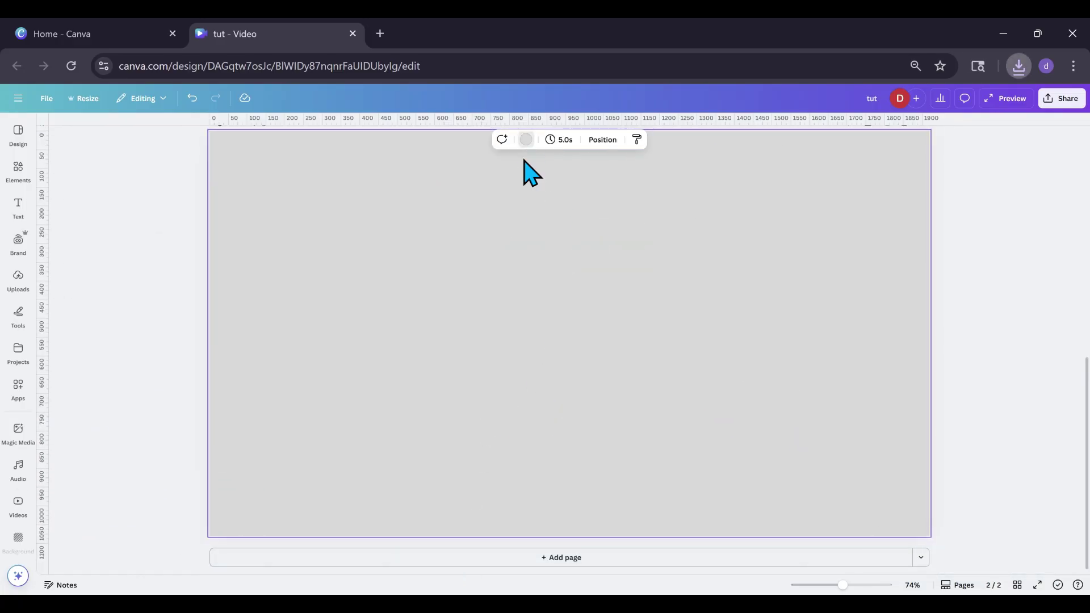
left_click(526, 140)
- Make the second page white and paste the exported 28 PNG onto it
left_click(200, 377)
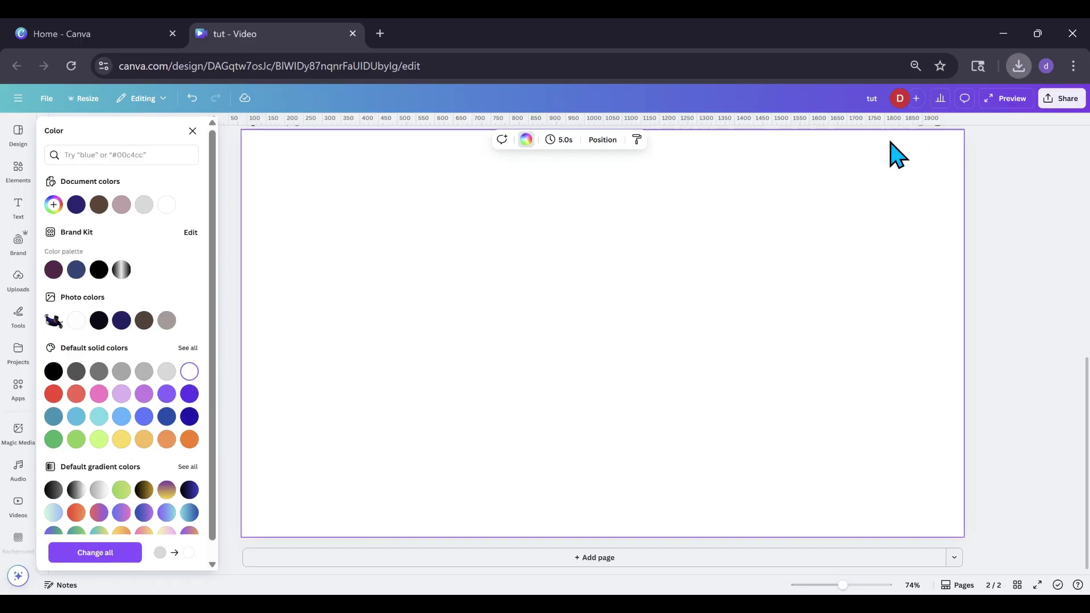
key("ctrl+v")
left_click_drag(518, 377, 506, 384)
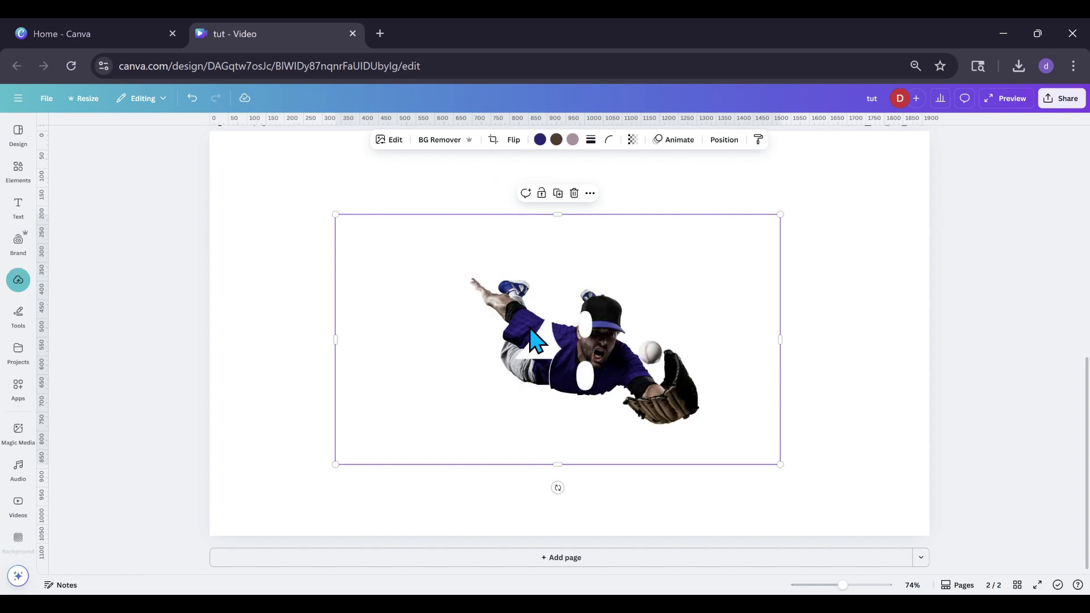
- Trim the pasted image's left edge, and try background removal but undo it
left_click_drag(341, 332, 377, 334)
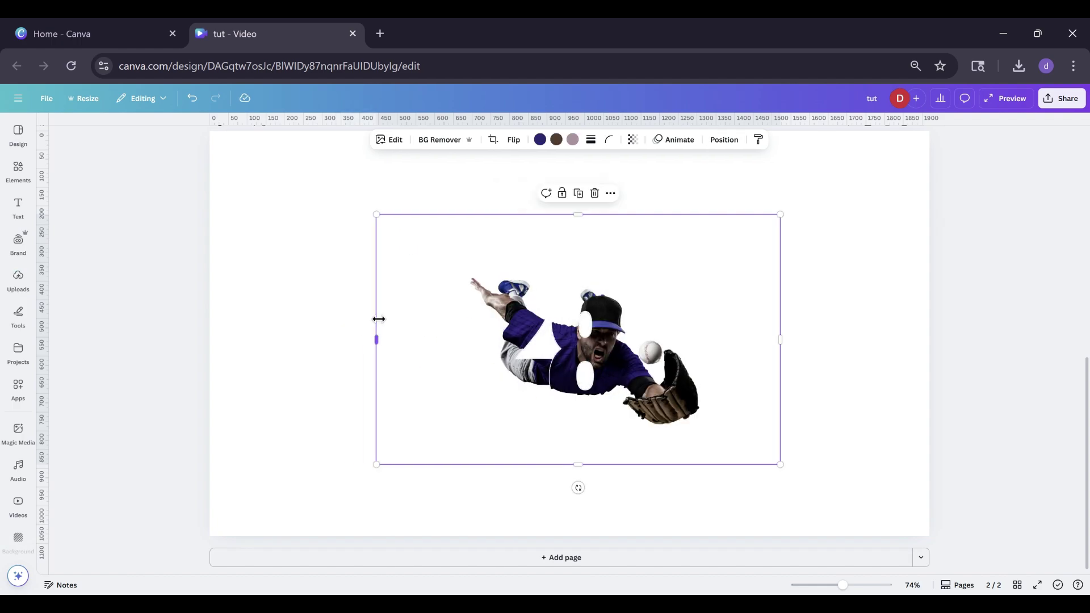
left_click(430, 149)
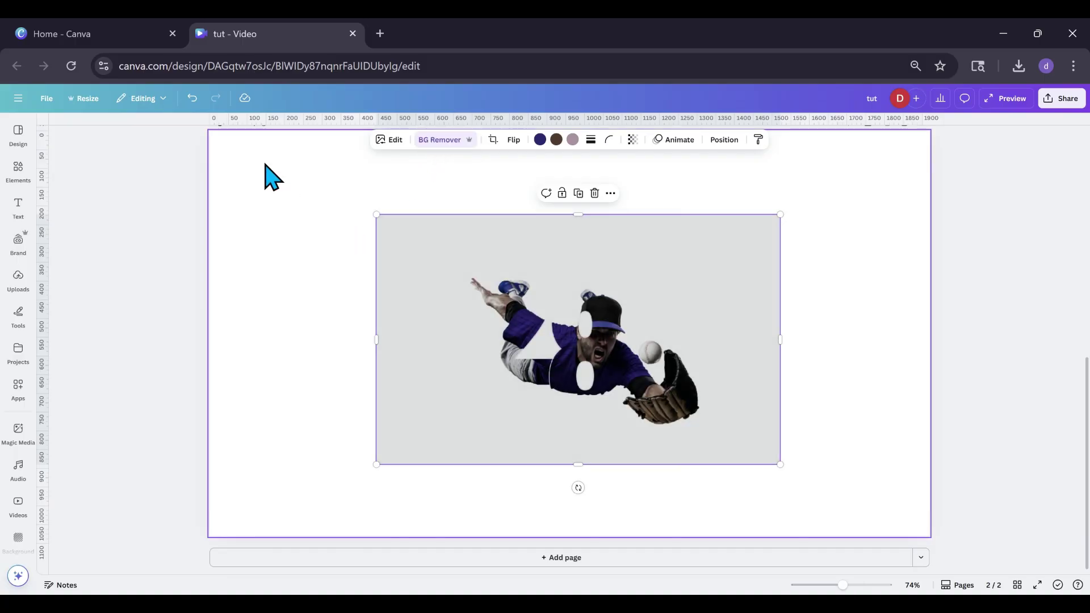
left_click(192, 98)
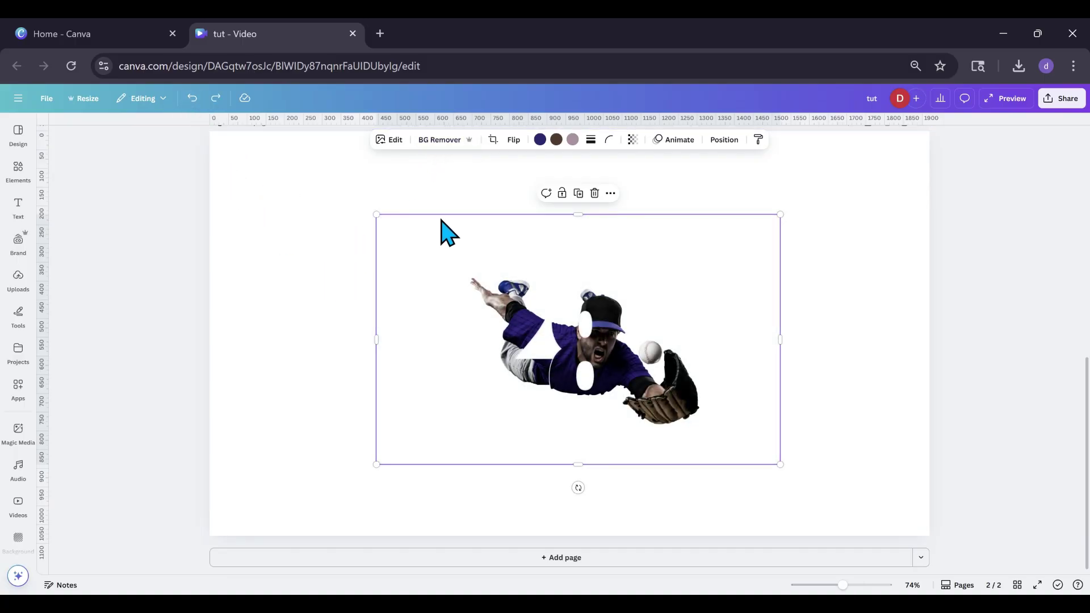
left_click(396, 141)
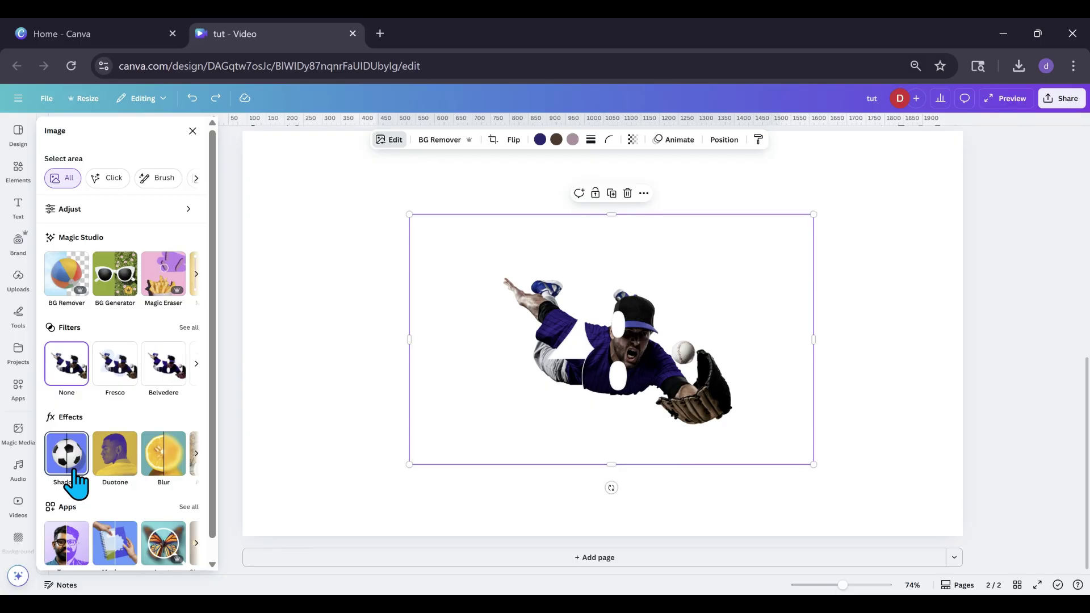
- Add a Drop shadow to the 28 image and shift it slightly down and right
left_click(77, 480)
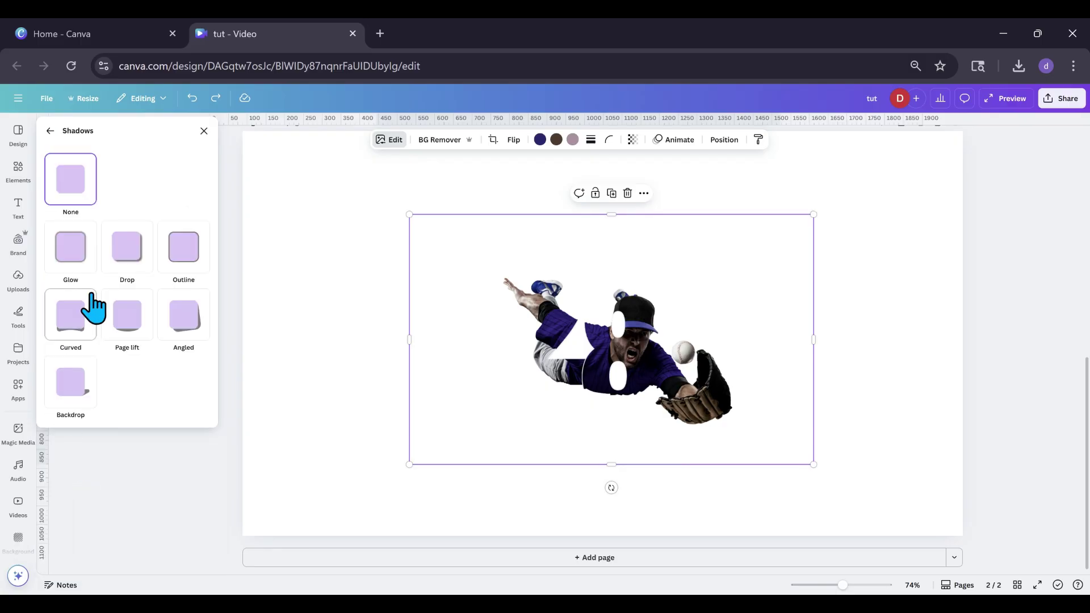
left_click(118, 274)
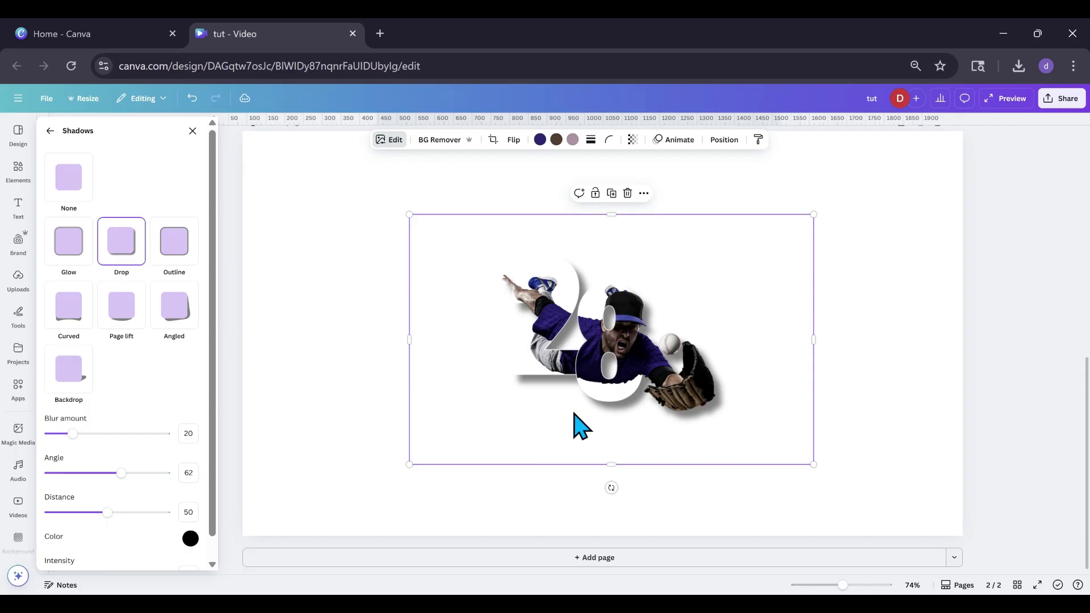
left_click_drag(572, 412, 577, 427)
left_click(364, 273)
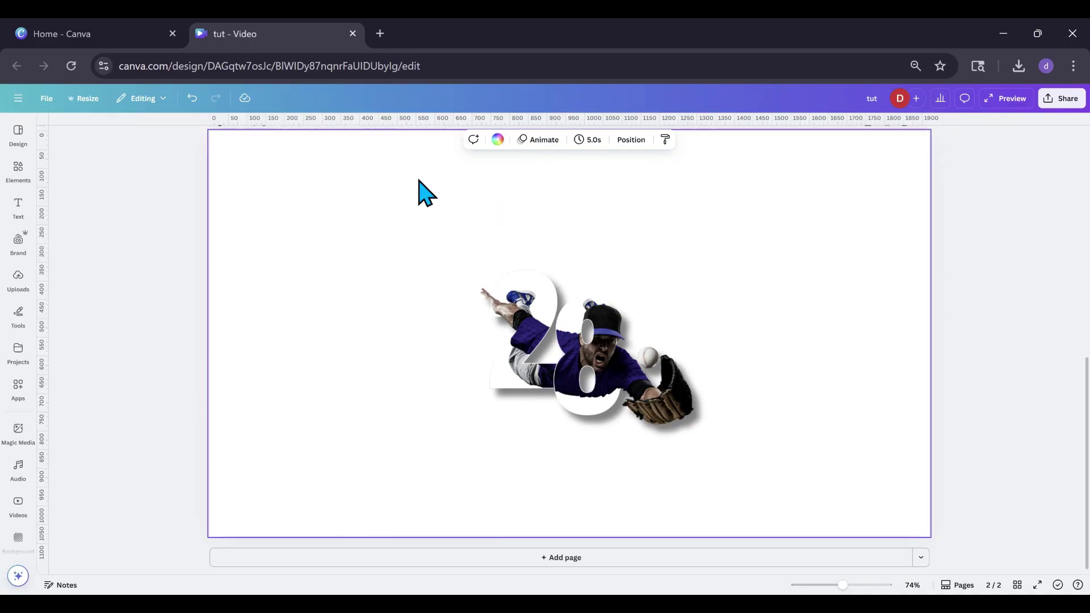
- Make the page background dark blue, undoing a trial dark blue shirt recolour so it stays purple
left_click(497, 139)
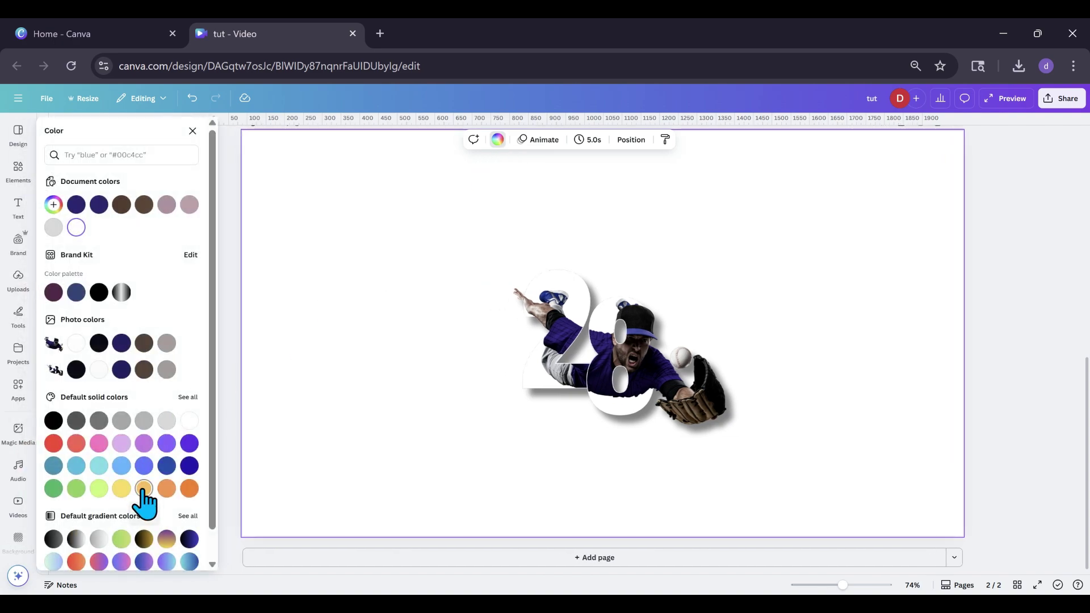
left_click(144, 443)
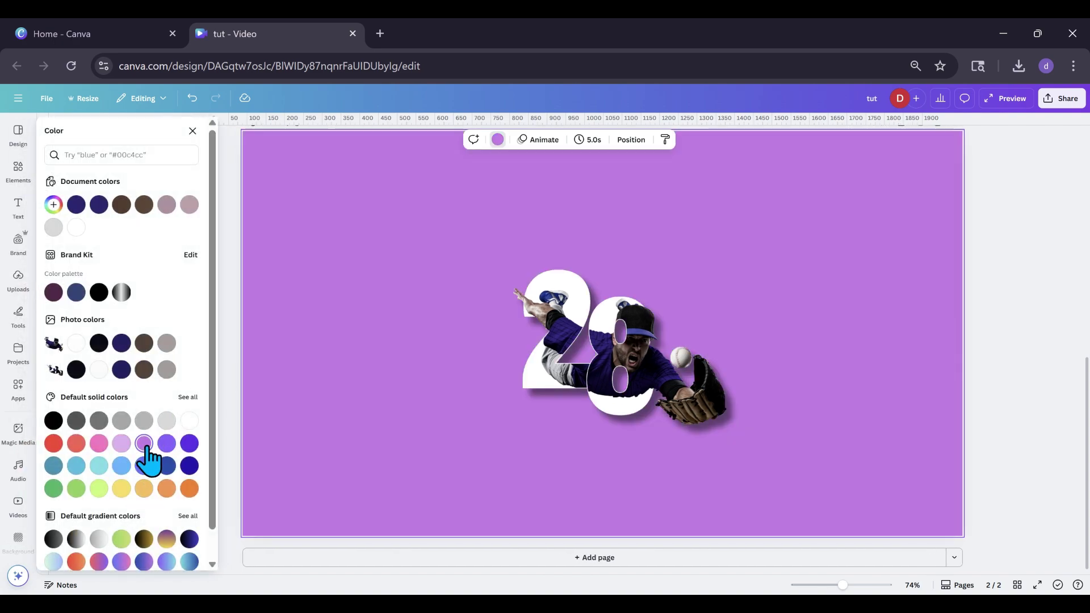
left_click(540, 370)
left_click_drag(540, 370, 470, 346)
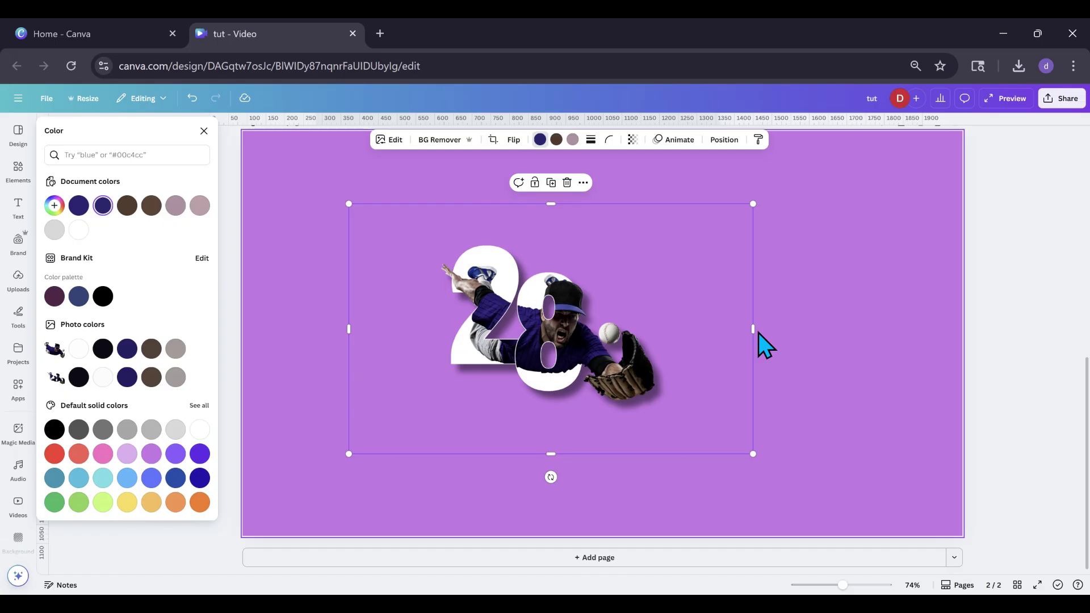
left_click(182, 480)
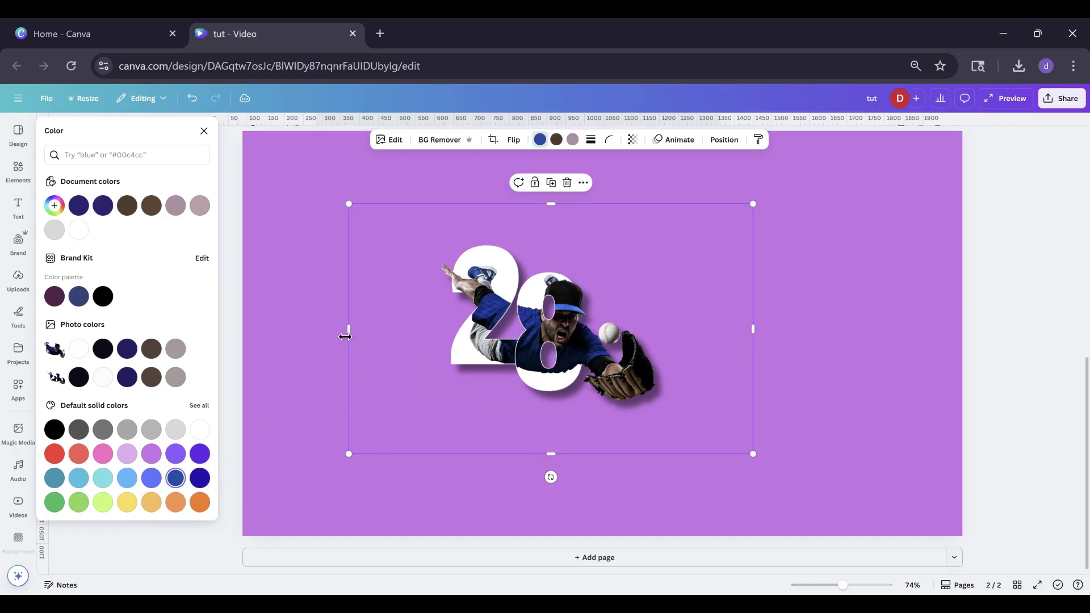
left_click(192, 98)
left_click(287, 233)
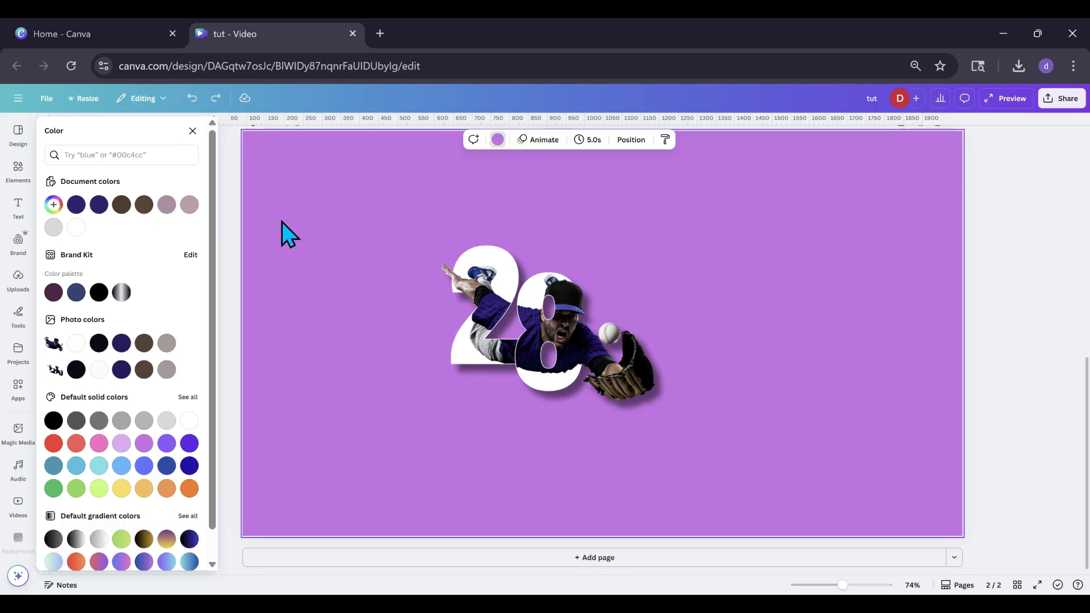
left_click(166, 466)
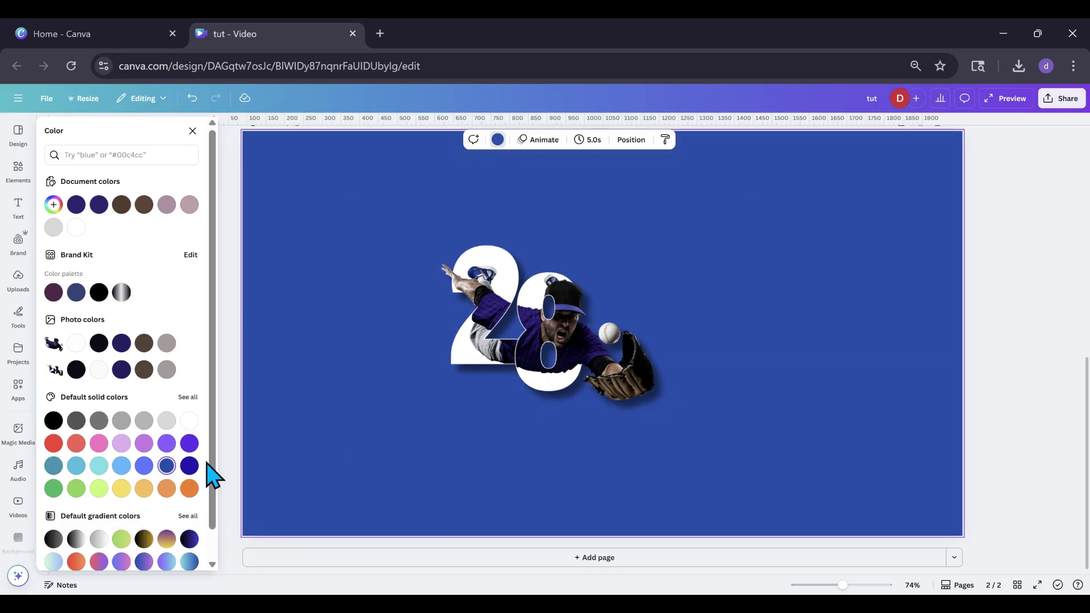
- Crop the 28 image from both sides, then move and enlarge it near the page centre
left_click_drag(595, 349, 624, 368)
left_click_drag(779, 347, 709, 347)
left_click_drag(377, 347, 408, 350)
left_click_drag(541, 363, 429, 293)
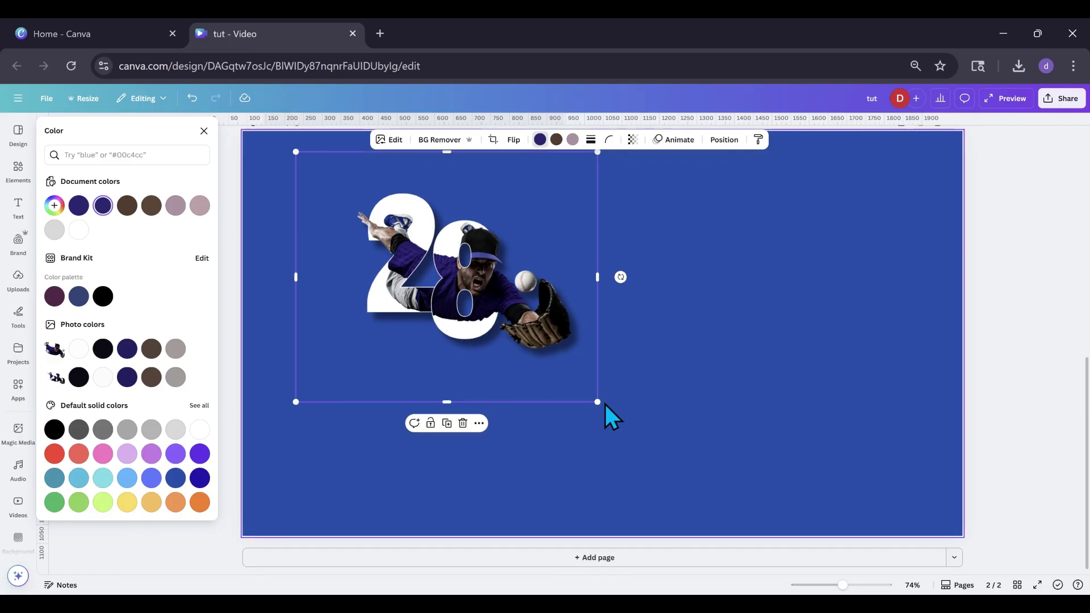
left_click_drag(598, 403, 620, 426)
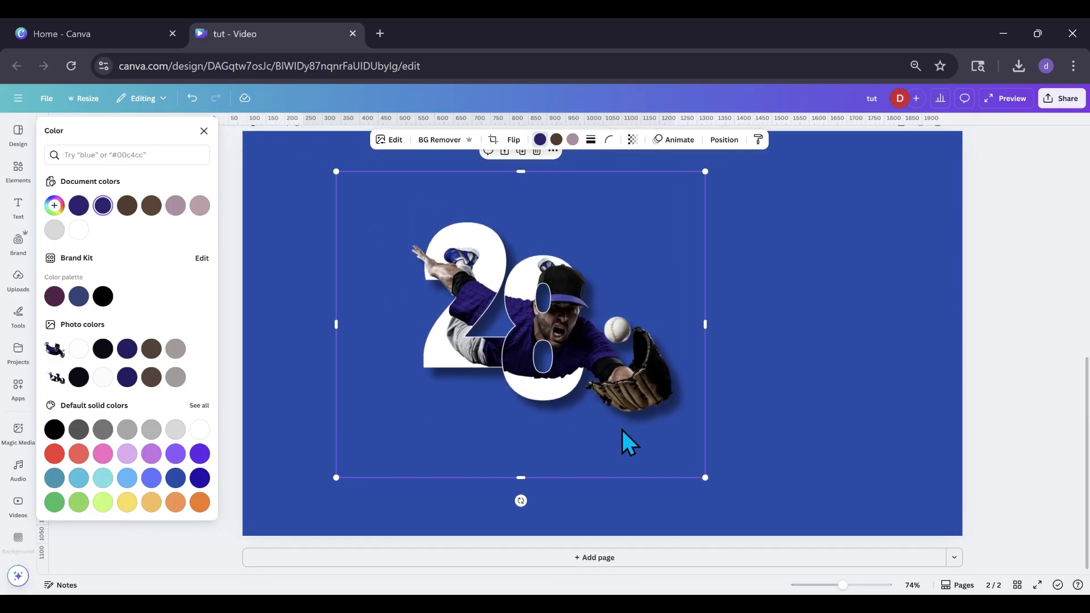
left_click(593, 498)
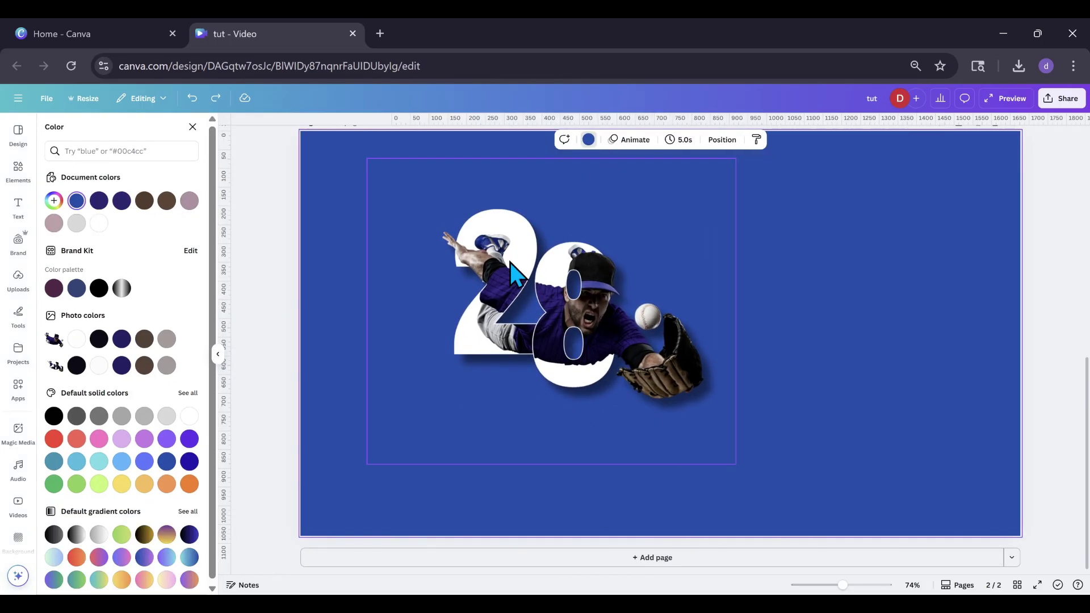
- Shift the 28 image slightly left and add the uploaded football '10' image to its right
left_click(564, 362)
left_click_drag(547, 342, 522, 350)
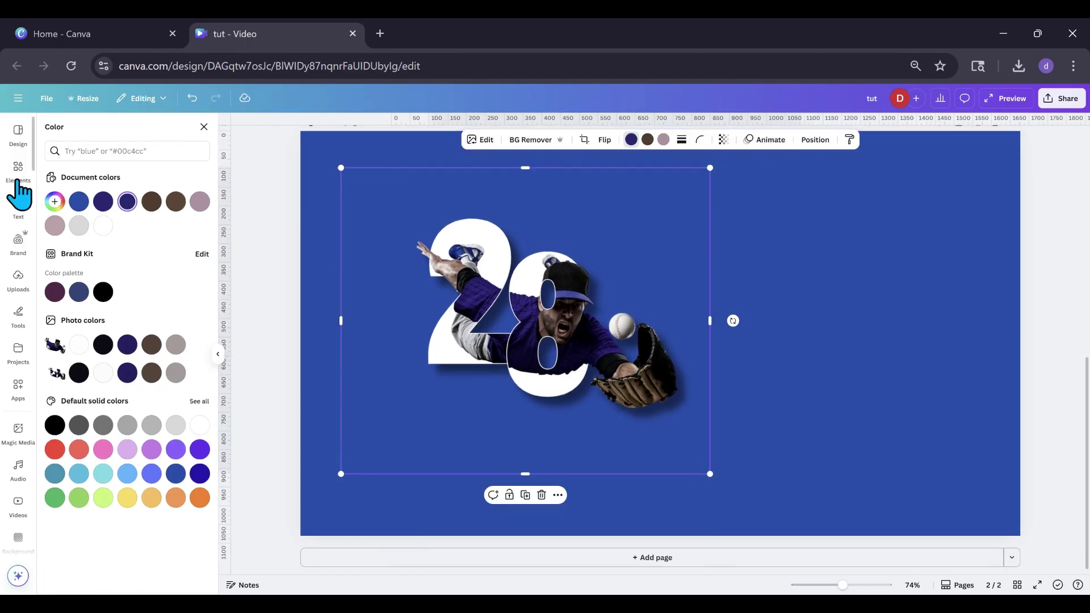
left_click(18, 278)
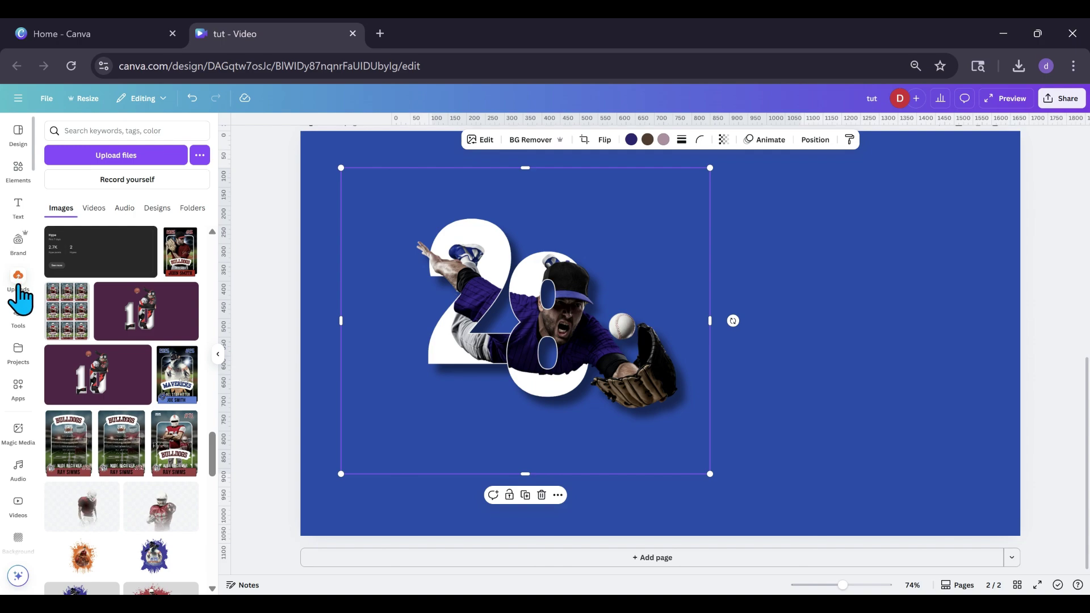
left_click(125, 332)
left_click_drag(630, 339, 795, 357)
- Remove the '10' image's purple background and give it a Drop shadow
left_click(544, 149)
left_click(488, 139)
left_click(67, 471)
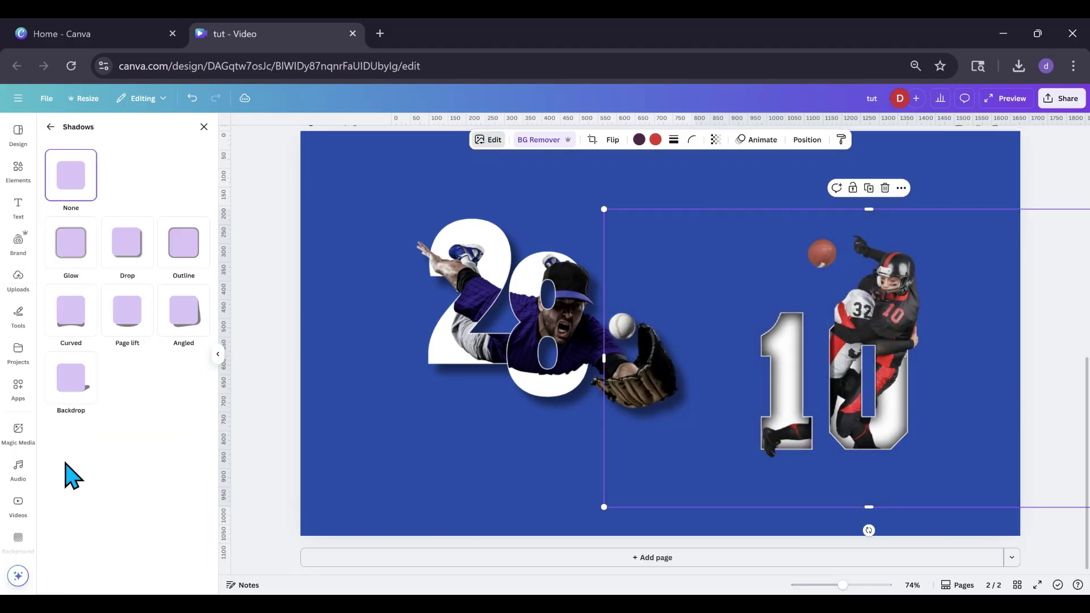
left_click(122, 250)
- Crop the '10' image from its left and right sides and position it beside the 28
left_click_drag(840, 354, 821, 361)
left_click_drag(586, 360, 710, 360)
left_click_drag(806, 381, 767, 320)
left_click_drag(1075, 303, 898, 315)
left_click_drag(804, 302, 826, 321)
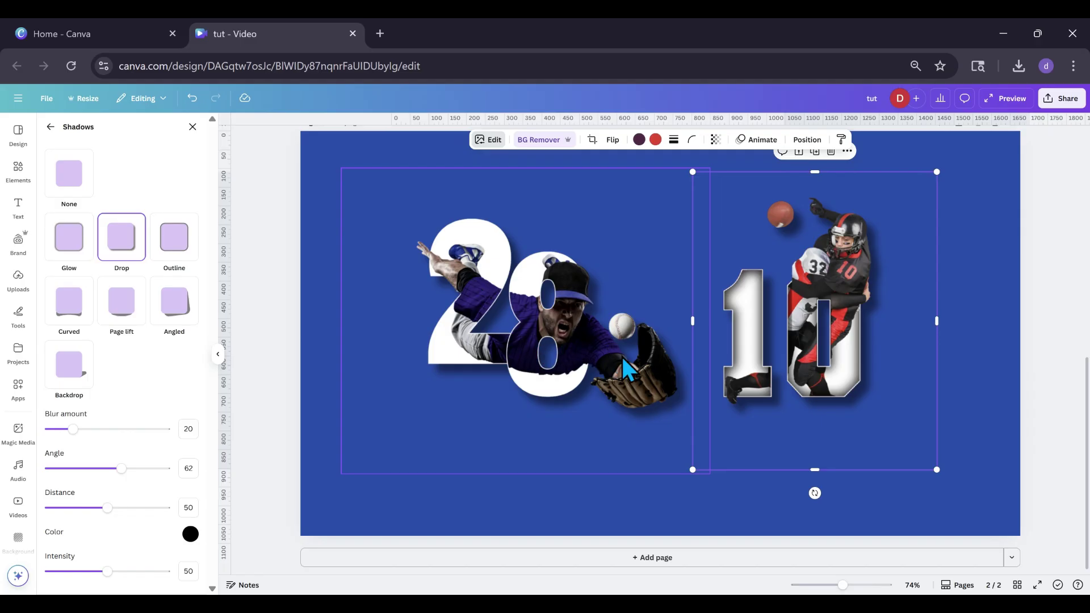
left_click_drag(751, 384, 779, 375)
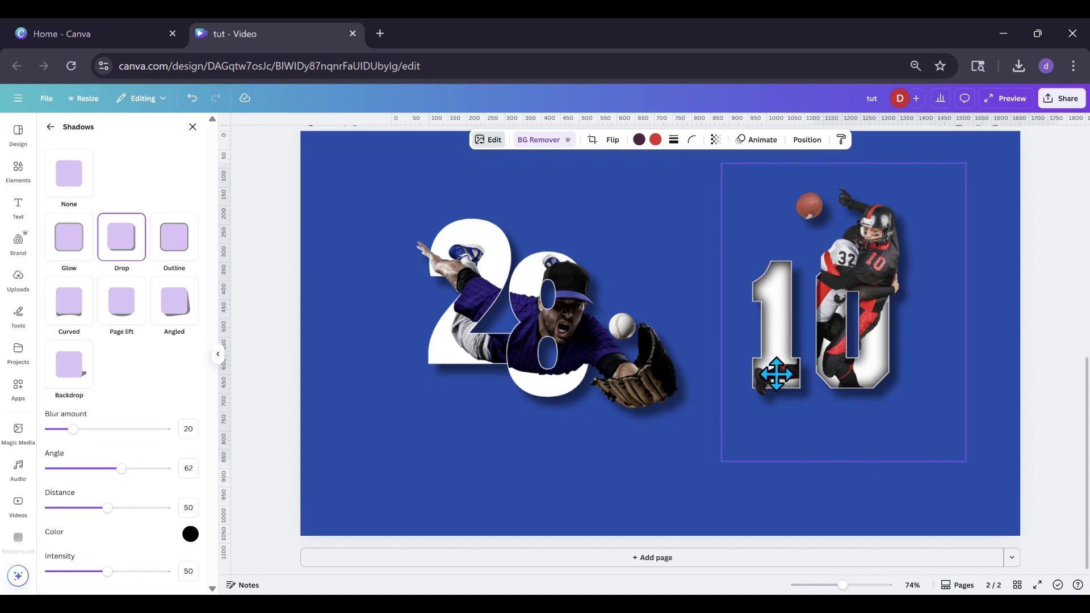
- Fine-tune placement, moving the 28 up and left and the '10' slightly down
left_click(532, 386)
left_click_drag(532, 386, 510, 376)
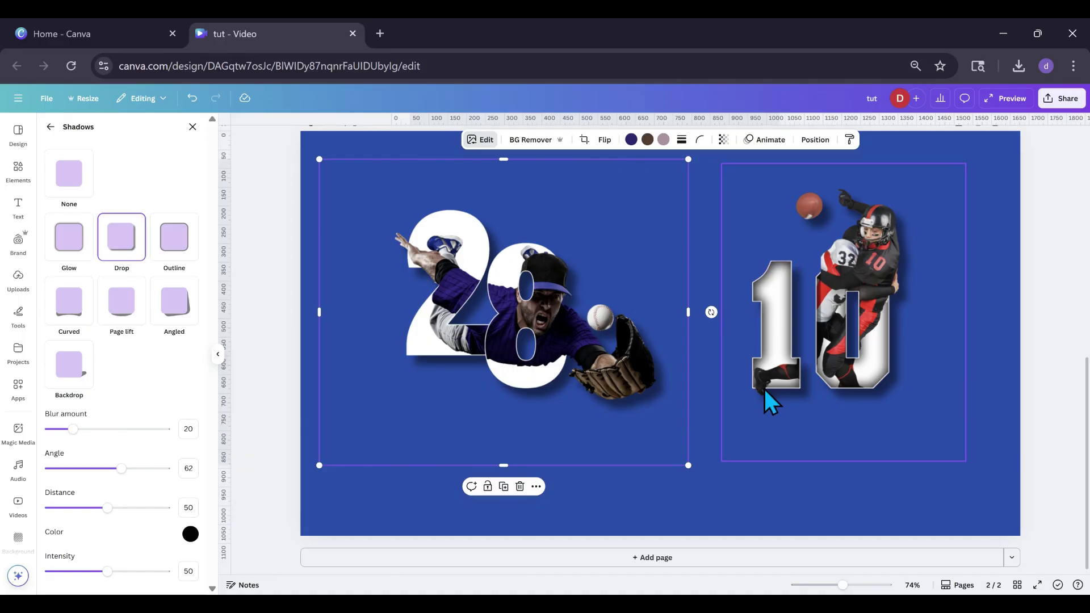
left_click_drag(791, 342, 781, 361)
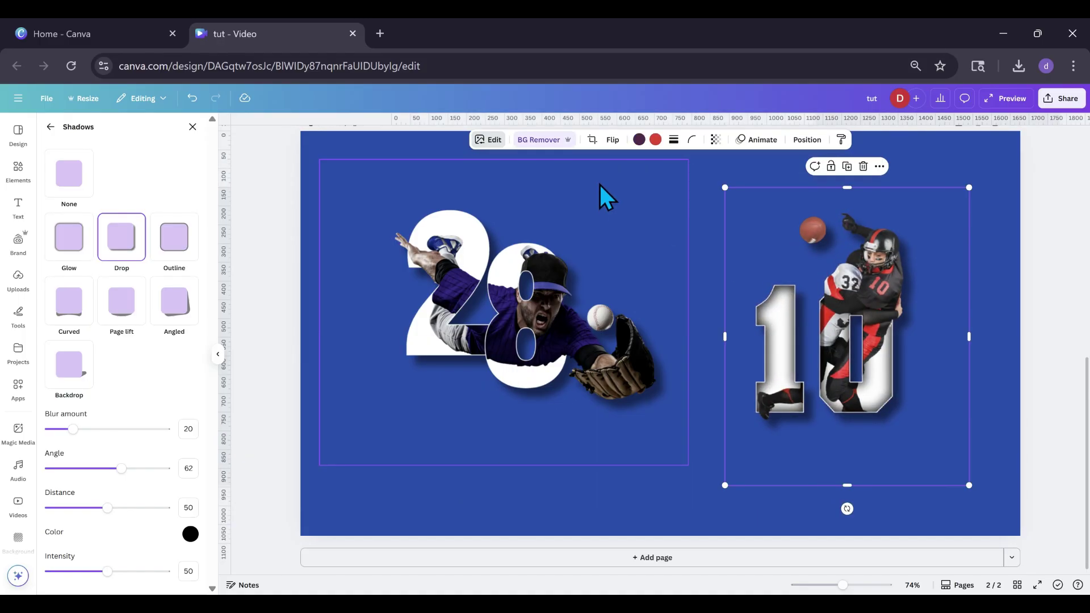
left_click(693, 197)
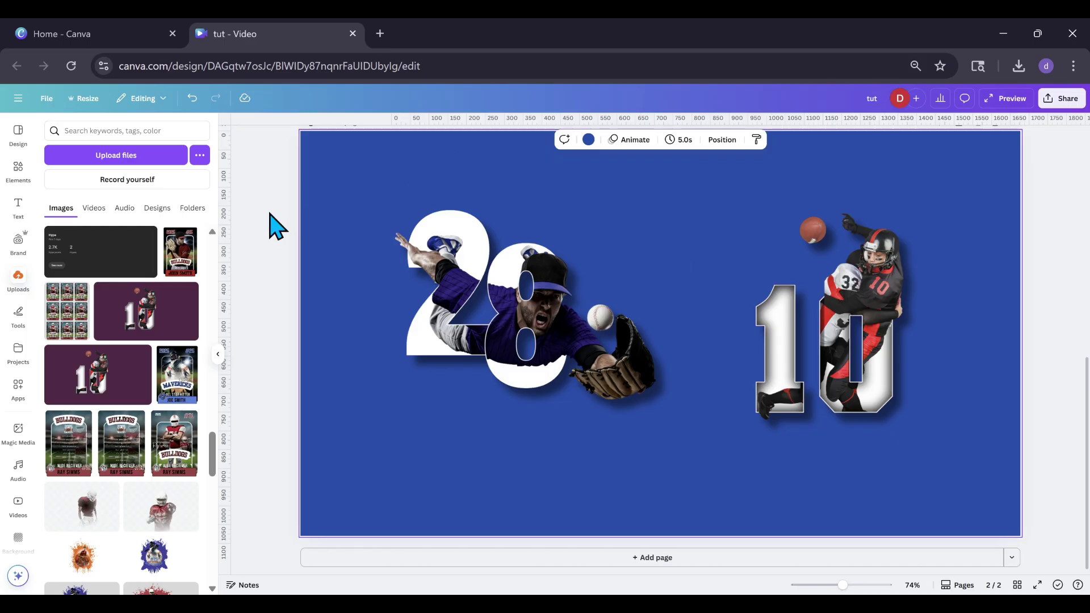
- Make the page background white and set the '10' image's shadow to None
left_click(589, 140)
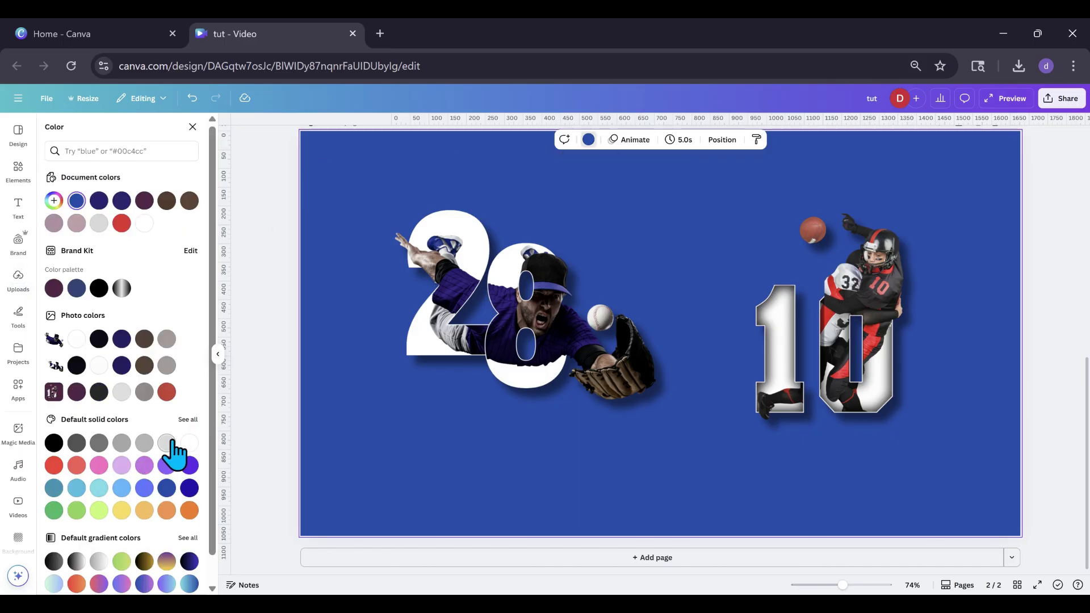
left_click(189, 444)
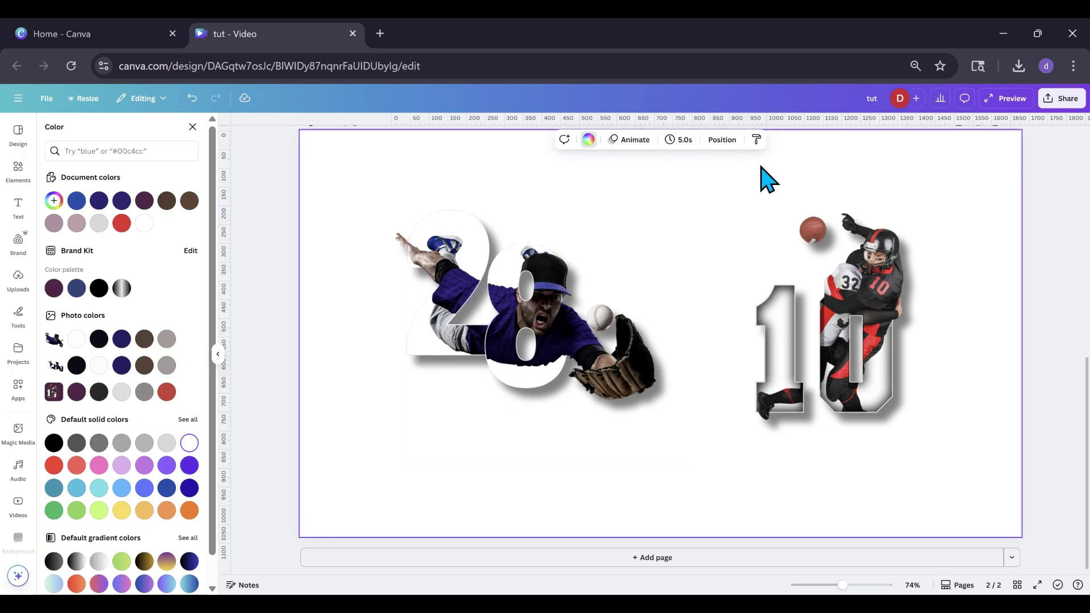
left_click(773, 297)
left_click(498, 141)
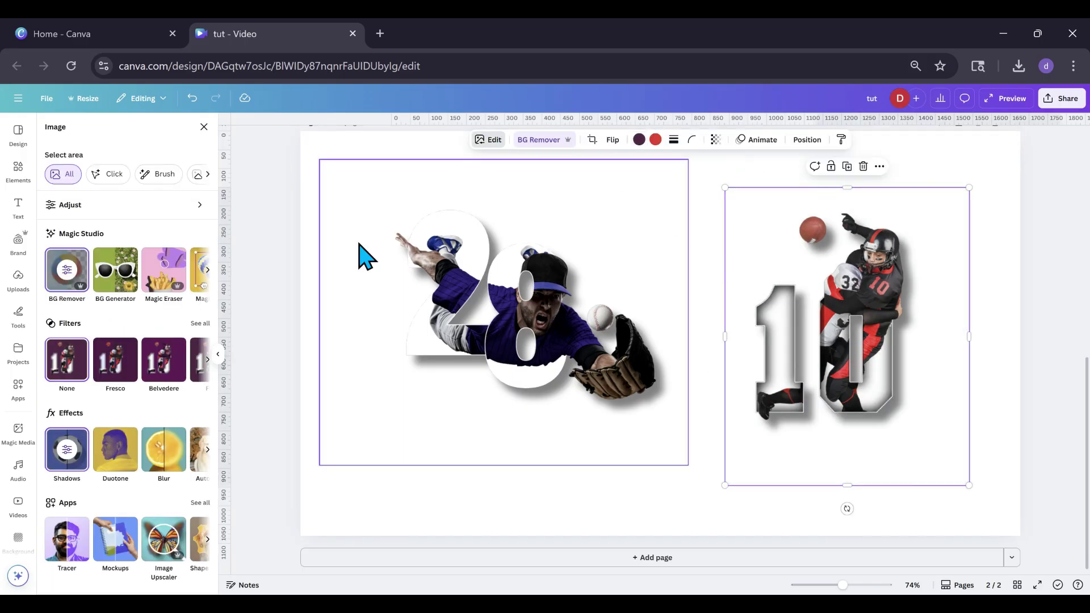
left_click(66, 448)
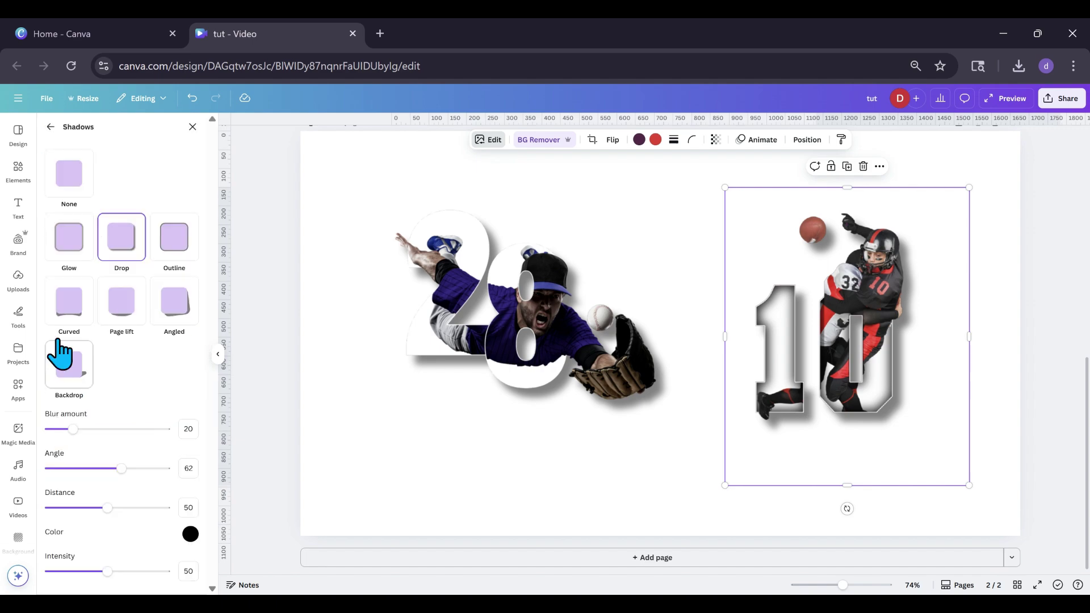
left_click(71, 179)
- Nudge the '10' image into place and shift the '28' image left and down
left_click(533, 457)
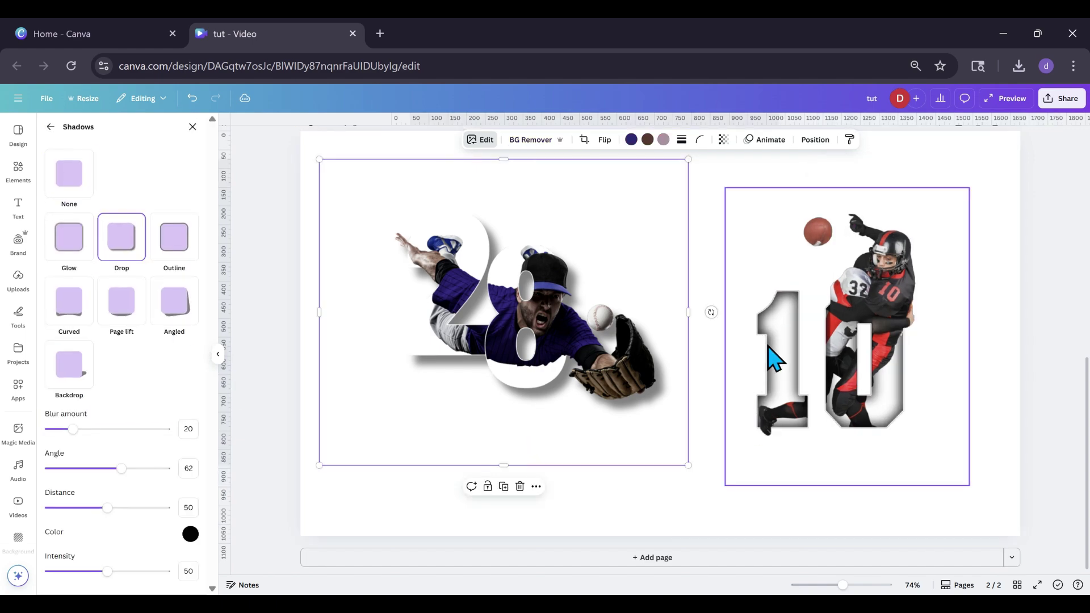
left_click(743, 514)
left_click(817, 365)
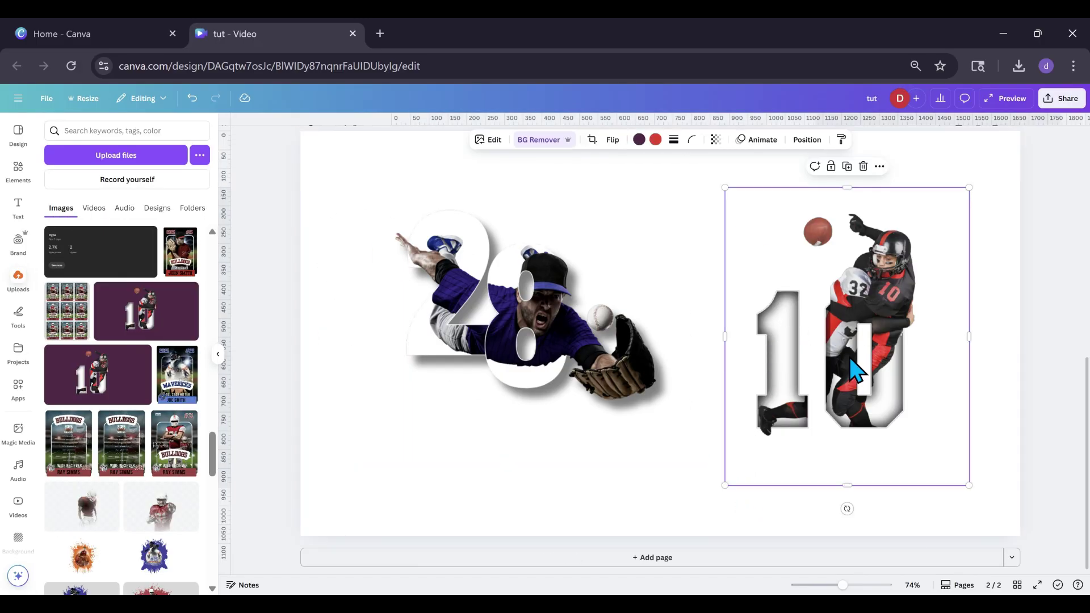
left_click_drag(850, 358, 840, 348)
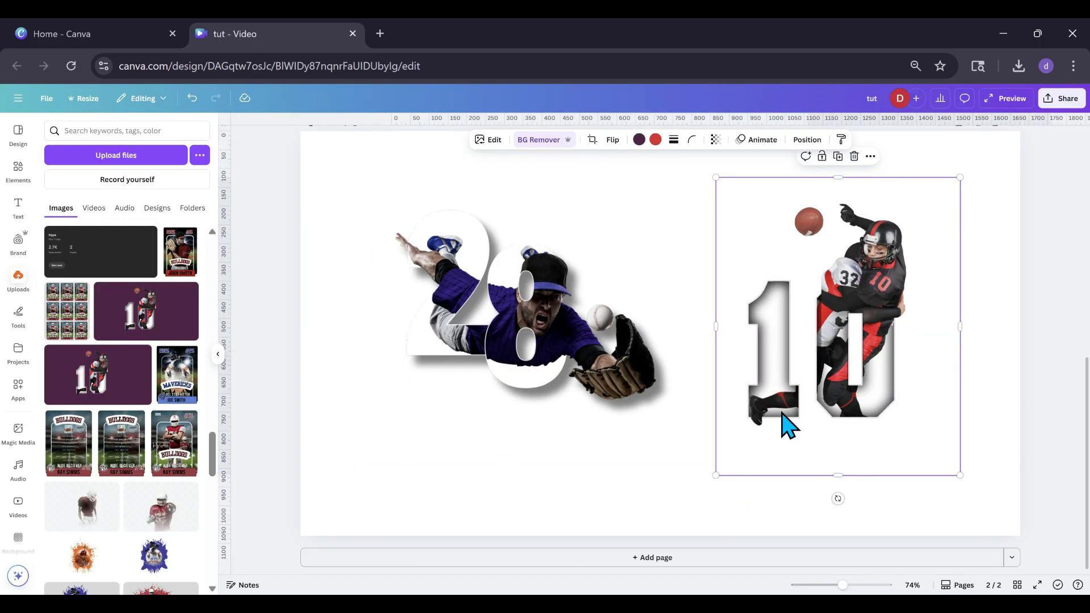
left_click(663, 455)
left_click_drag(831, 392, 761, 425)
left_click(593, 390)
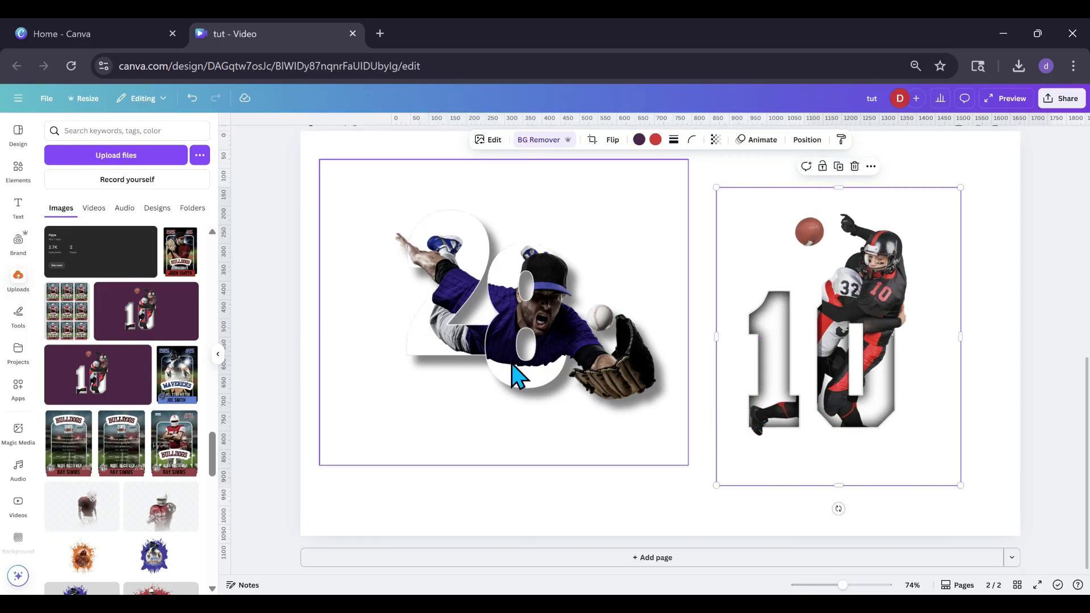
left_click_drag(516, 373, 495, 377)
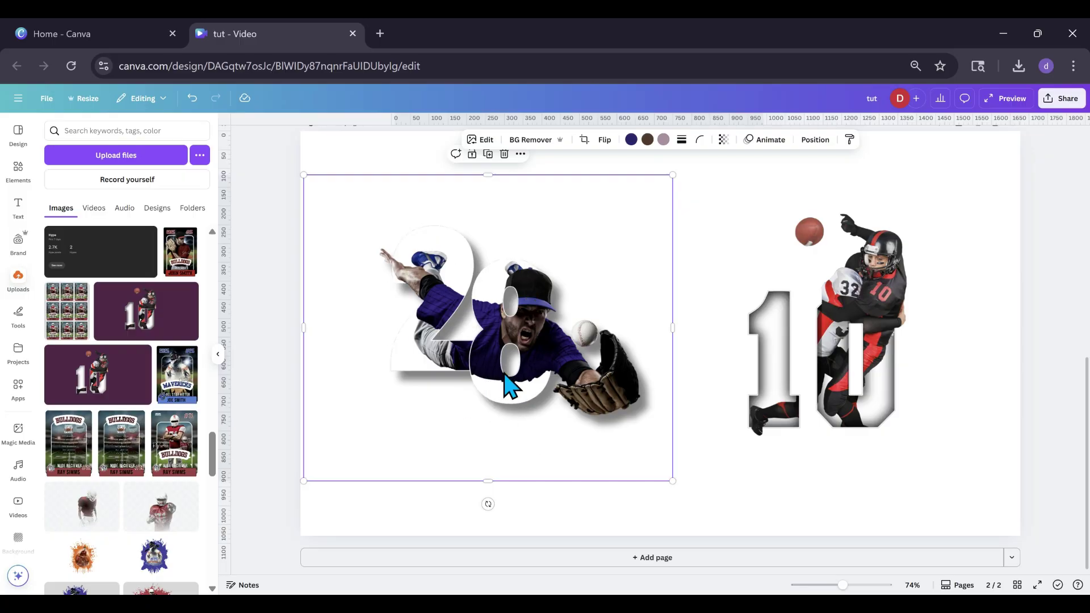
- Try Glow on the '28' image, then switch back to Drop shadow with distance 36
left_click(484, 142)
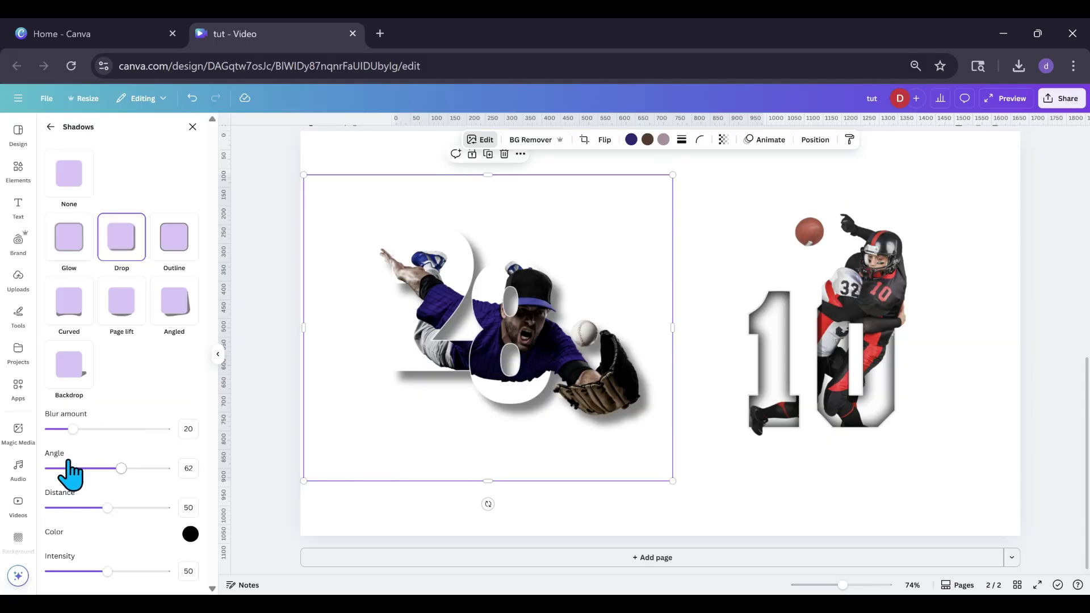
left_click(70, 254)
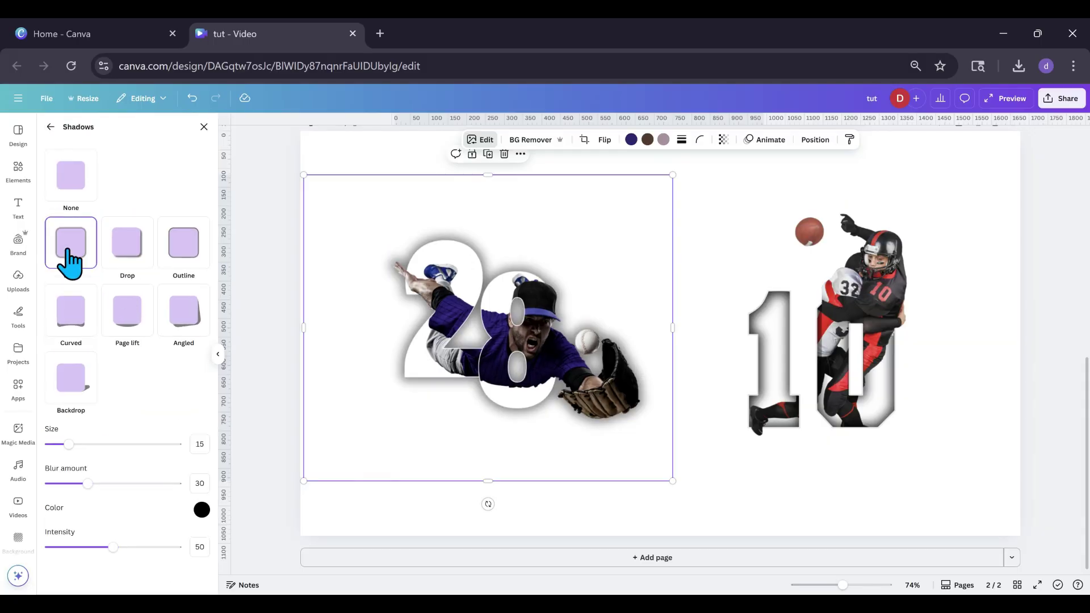
left_click(126, 241)
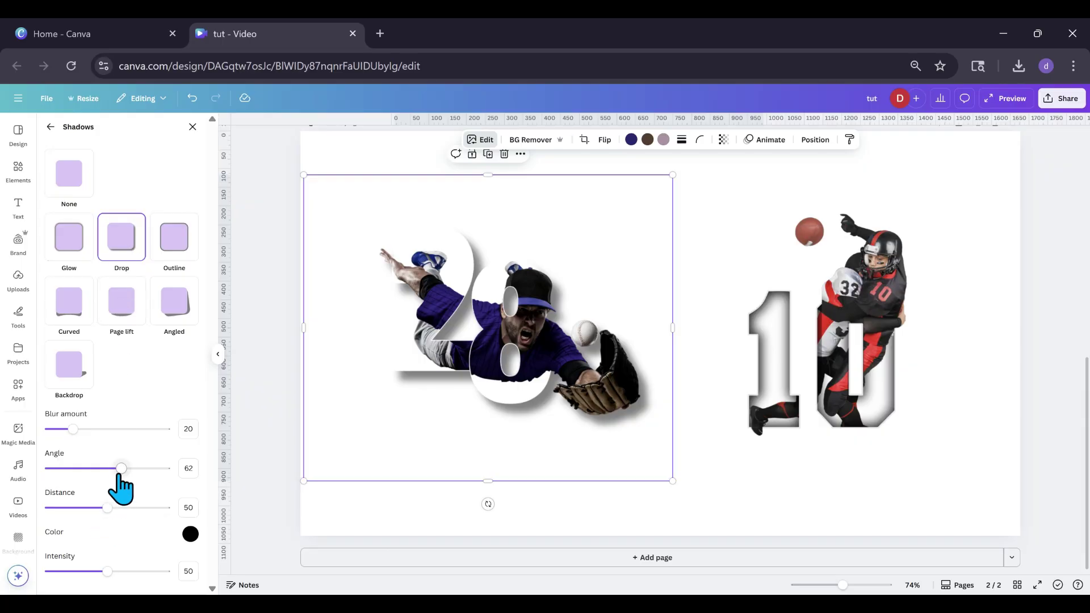
left_click_drag(120, 473, 135, 472)
left_click_drag(107, 507, 91, 508)
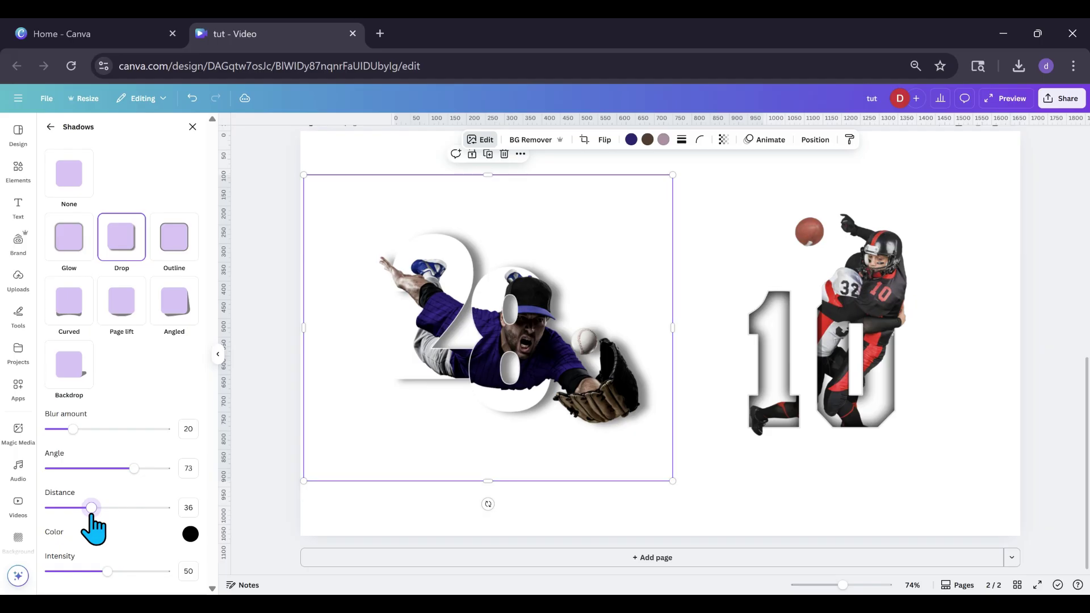
- Set the drop shadow angle to 39 and shift the '28' image slightly right
mouse_move(133, 468)
left_mouse_down()
mouse_move(113, 468)
mouse_move(152, 468)
left_mouse_up()
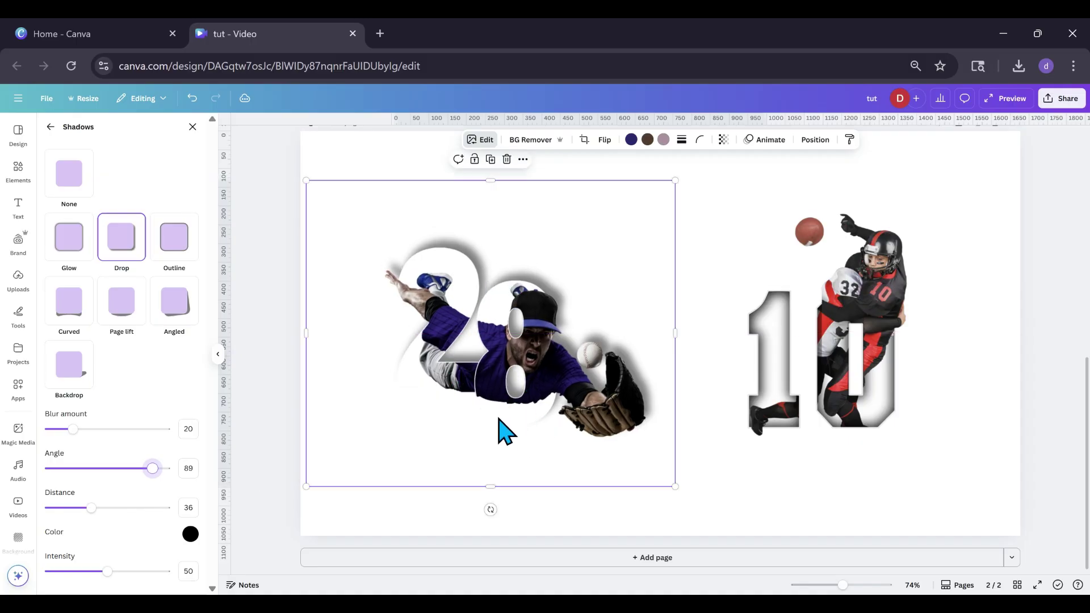
left_click_drag(498, 417, 506, 419)
left_click_drag(152, 469, 95, 468)
left_click_drag(479, 419, 494, 418)
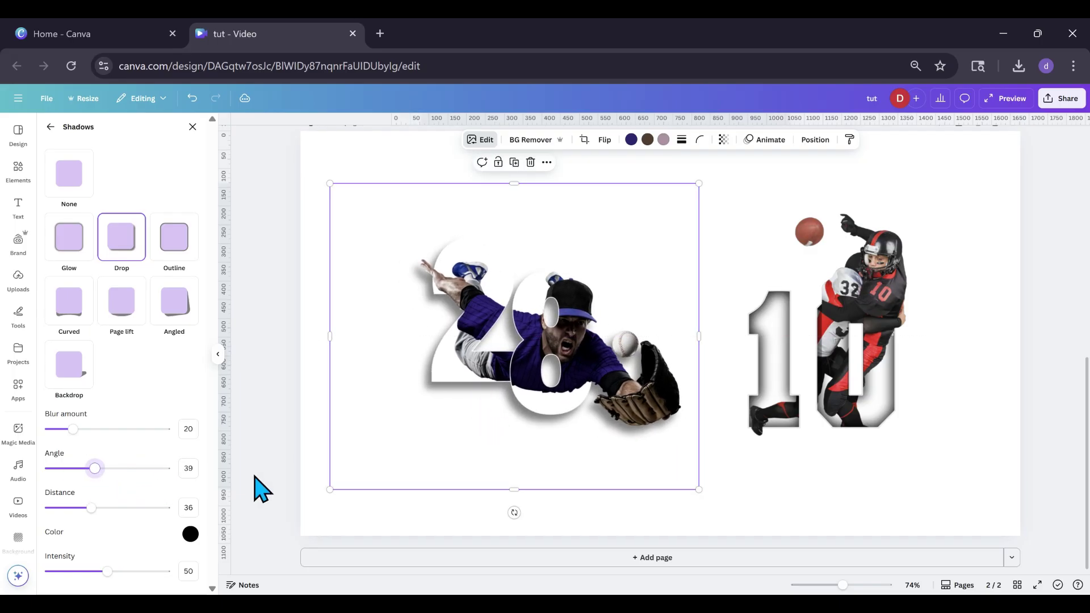